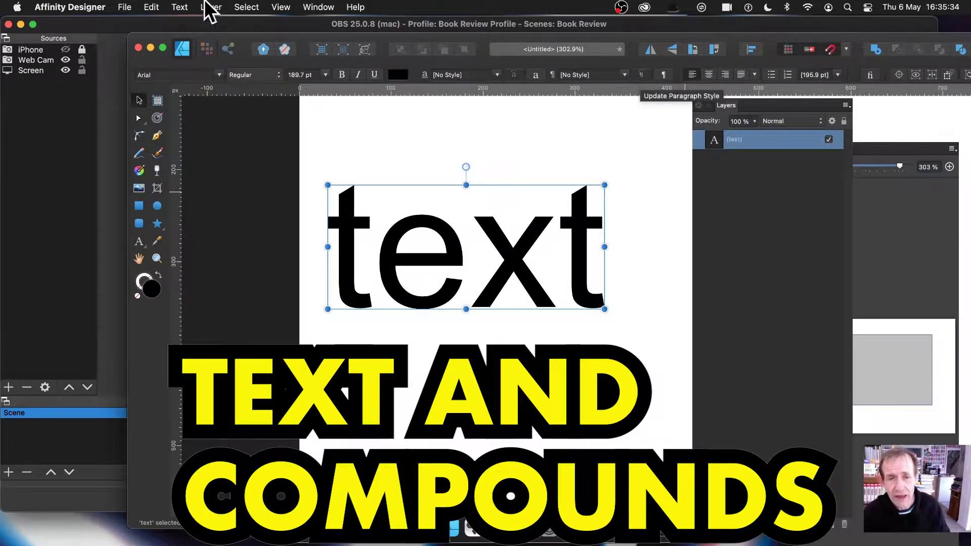
Move the 'text' word slightly up and right, then switch to the Artistic Text Tool
drag(382, 236, 414, 228)
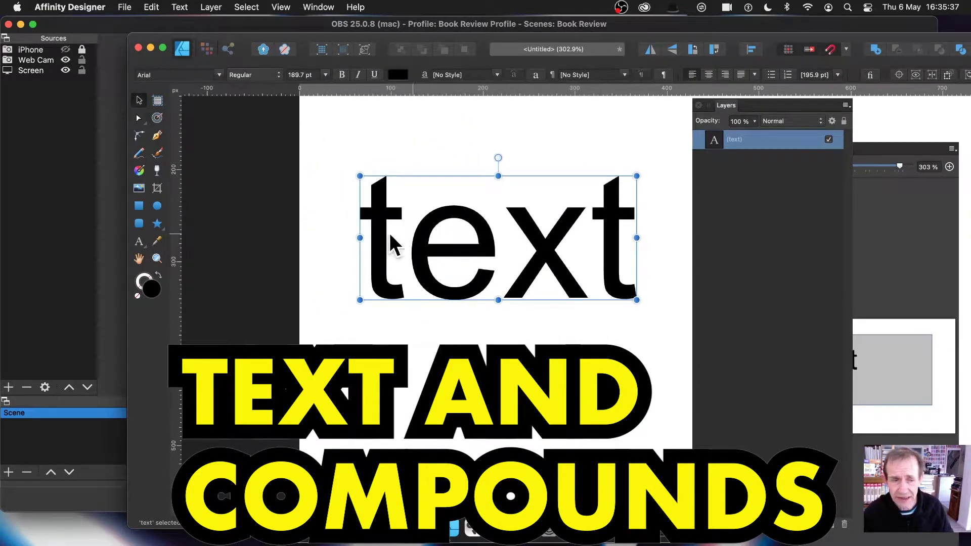
click(136, 243)
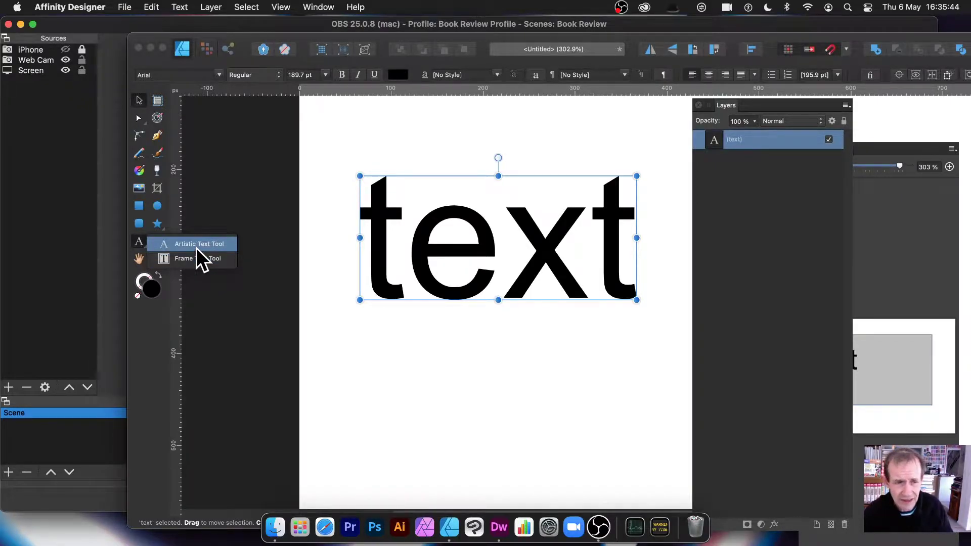
click(196, 248)
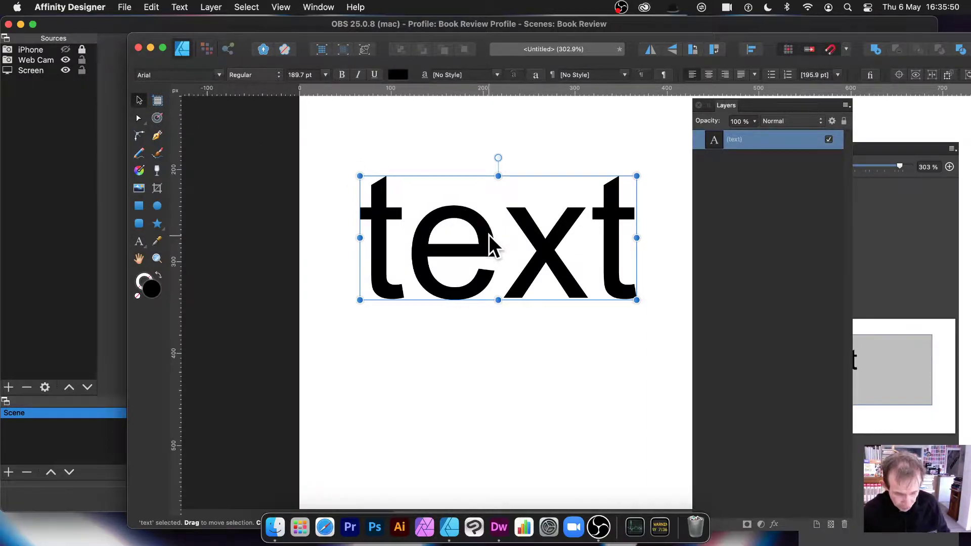
Alt-drag a duplicate of 'text' down and right, then hide and re-show the Layers panel
drag(481, 231, 499, 255)
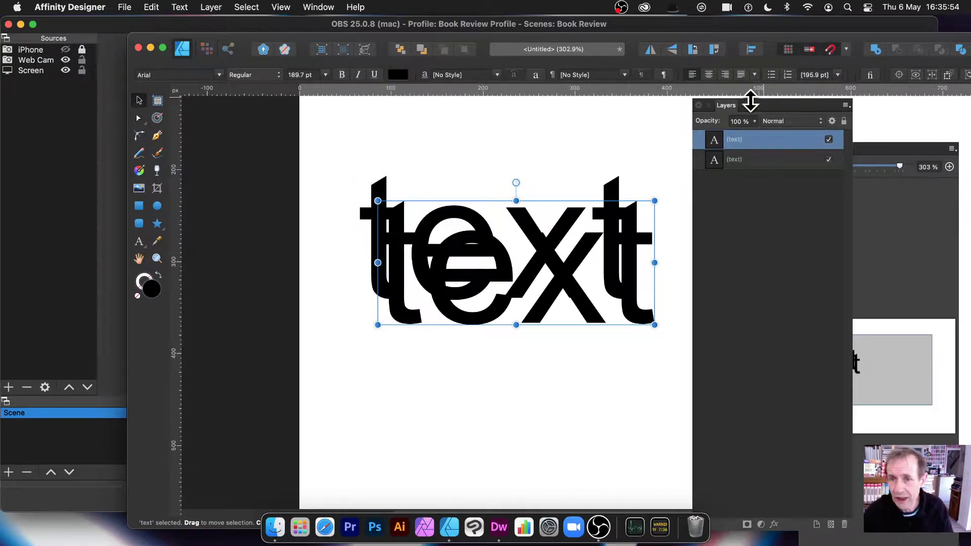
click(280, 6)
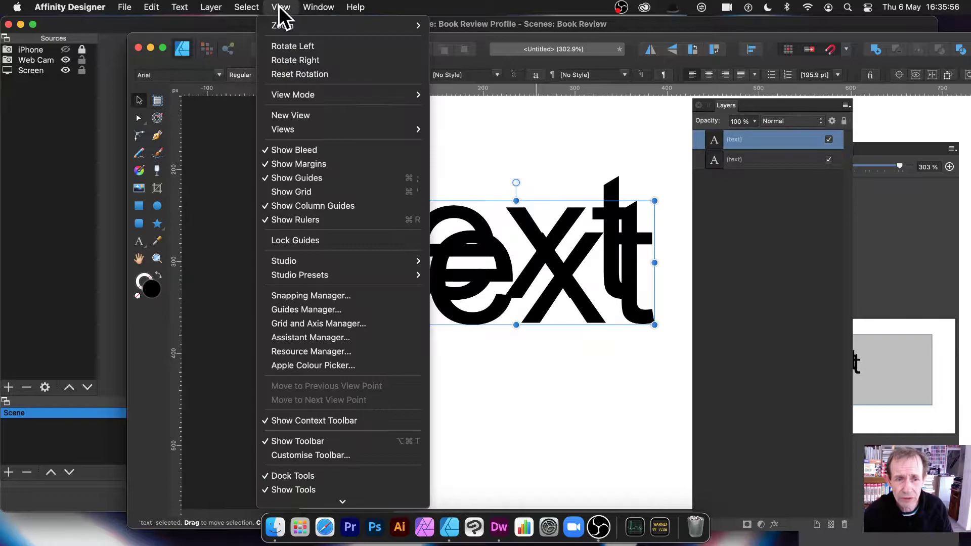
mouse_move(282, 260)
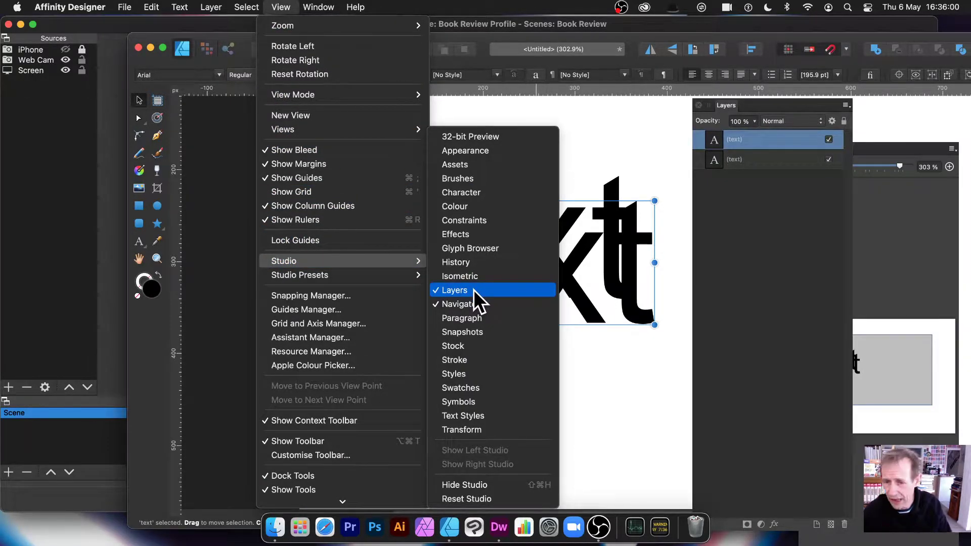
click(522, 289)
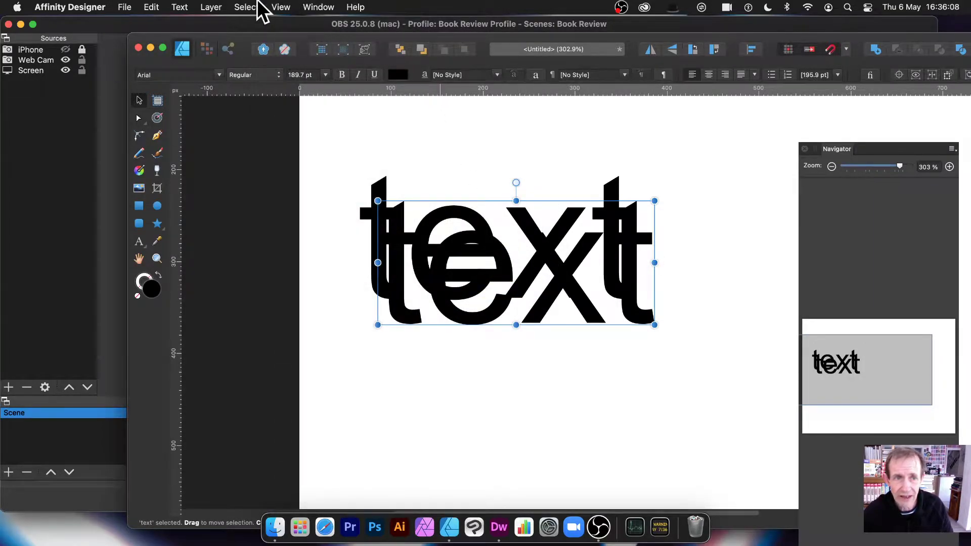
click(281, 7)
mouse_move(315, 260)
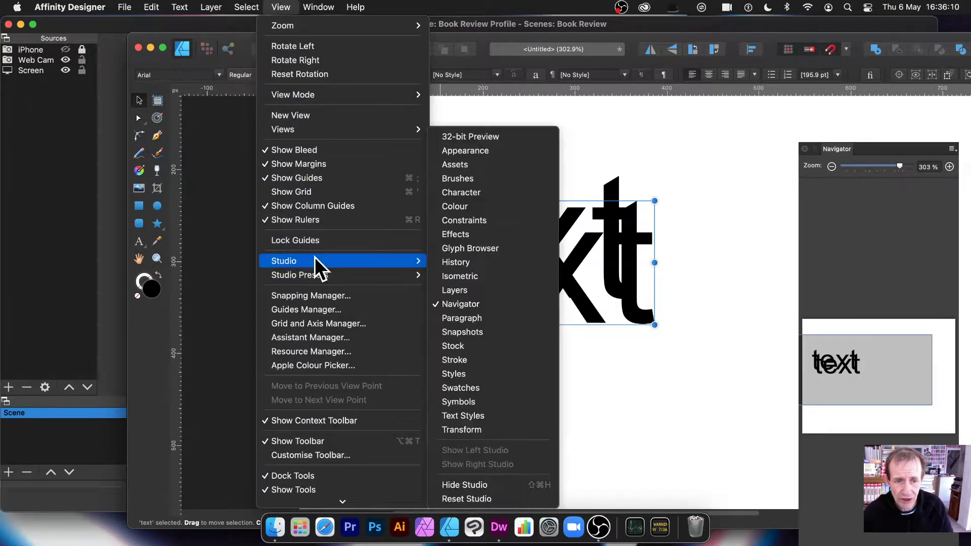
click(457, 291)
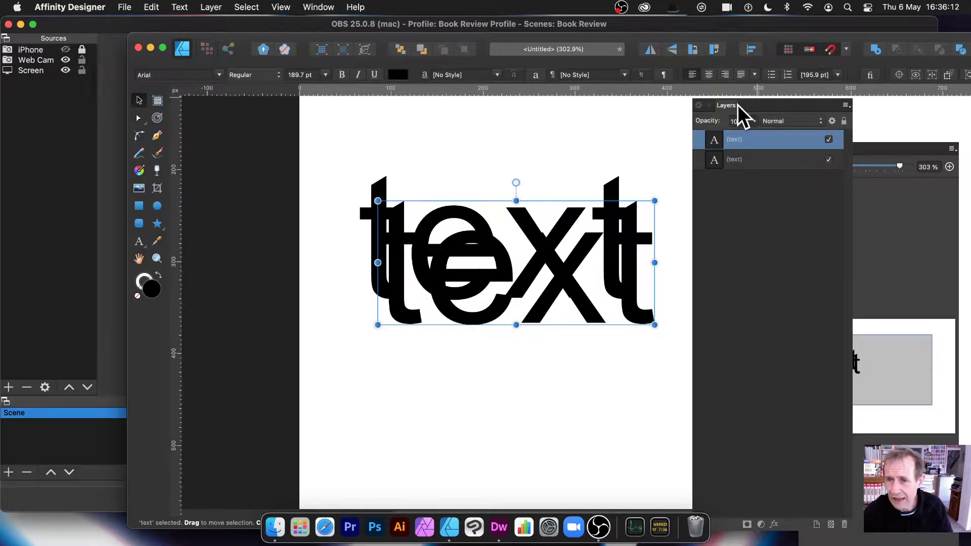
Marquee-select both 'text' copies and merge them with Layer > Create Compound
drag(305, 142, 685, 356)
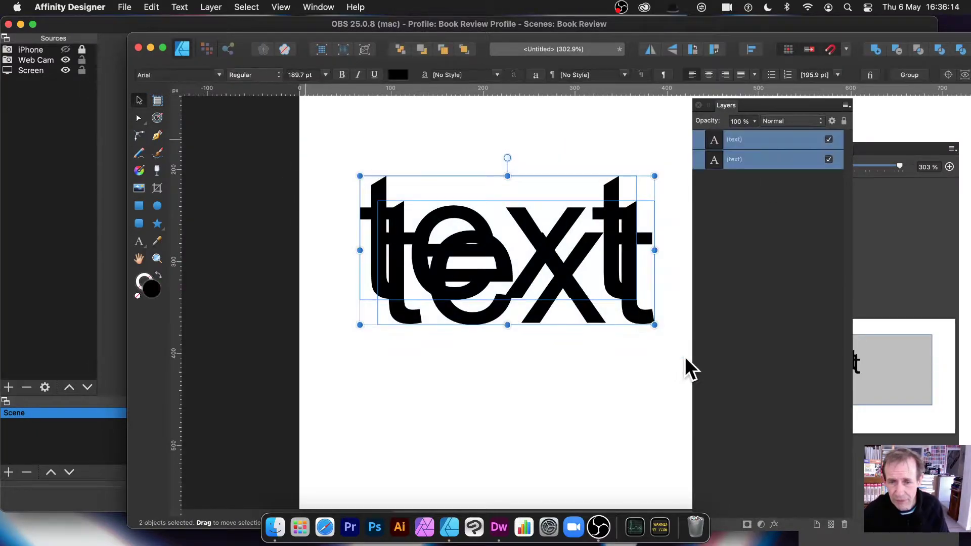
click(211, 7)
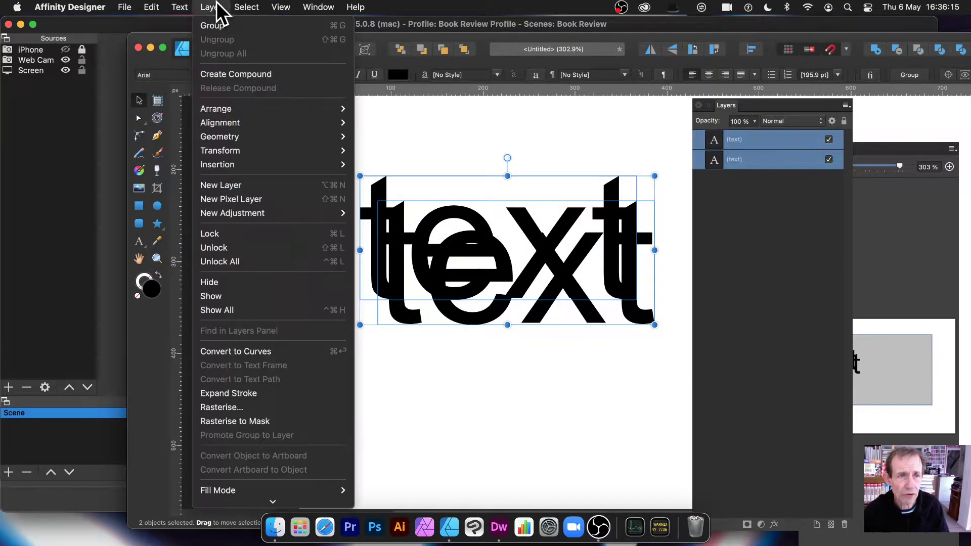
click(227, 75)
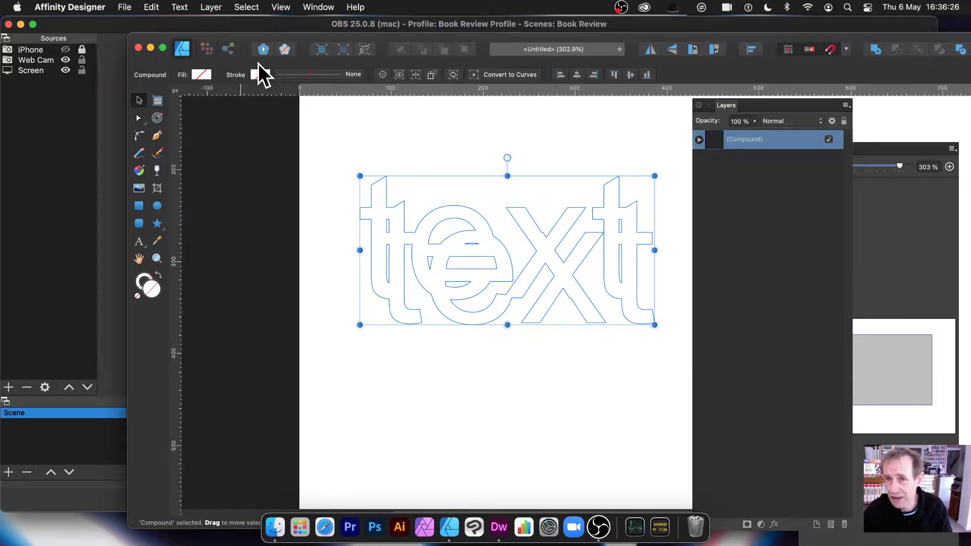
Set the compound's fill to dark grey on the colour wheel
click(200, 74)
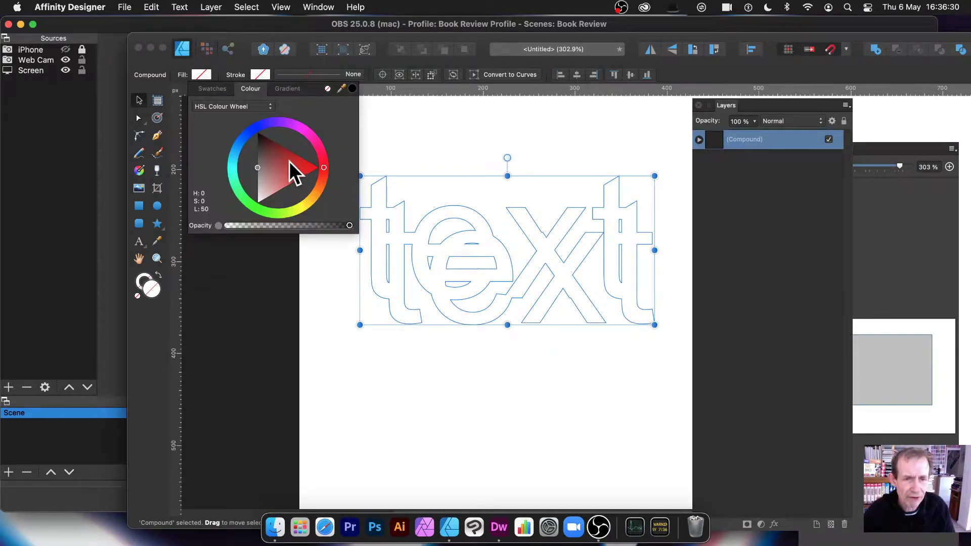
mouse_move(260, 136)
mouse_down()
mouse_move(245, 138)
mouse_move(234, 171)
mouse_move(273, 208)
mouse_up()
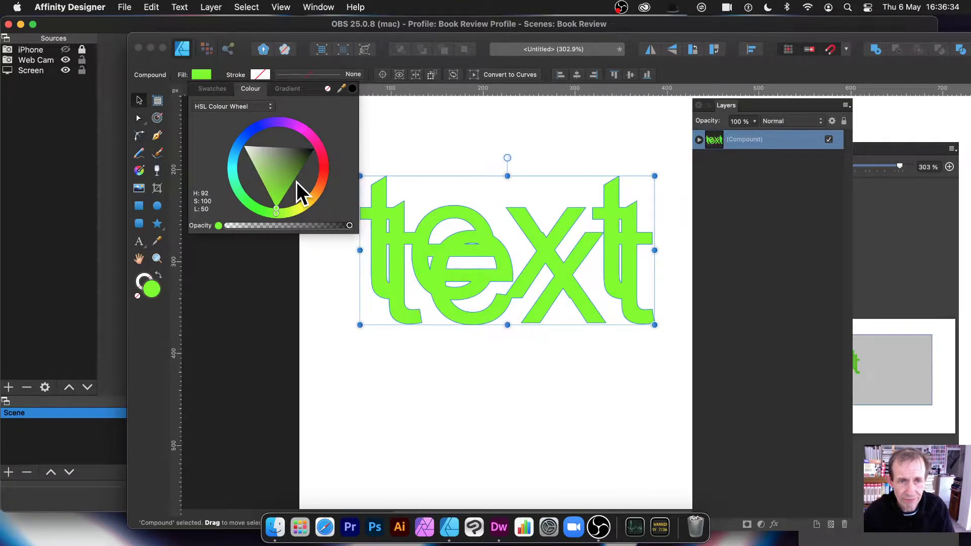
drag(314, 145, 320, 151)
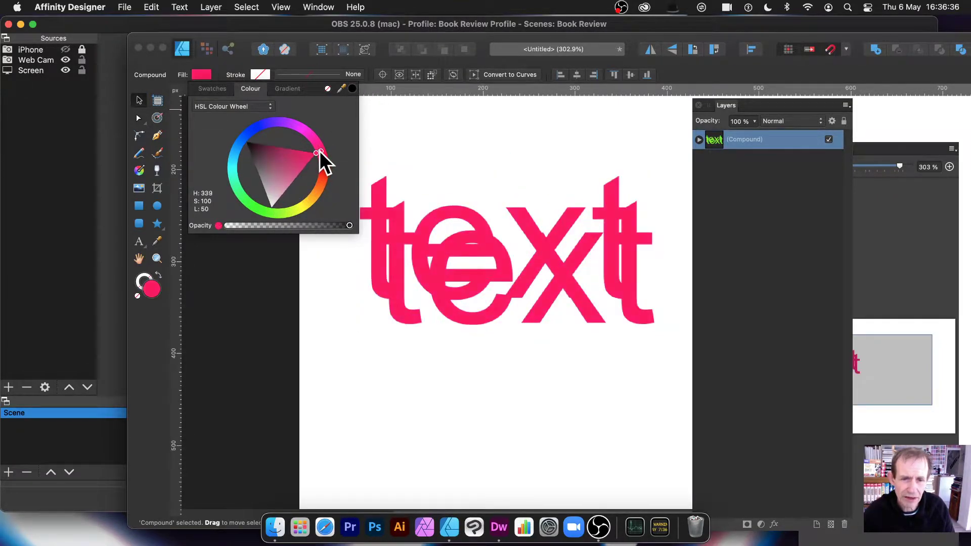
drag(286, 123, 258, 186)
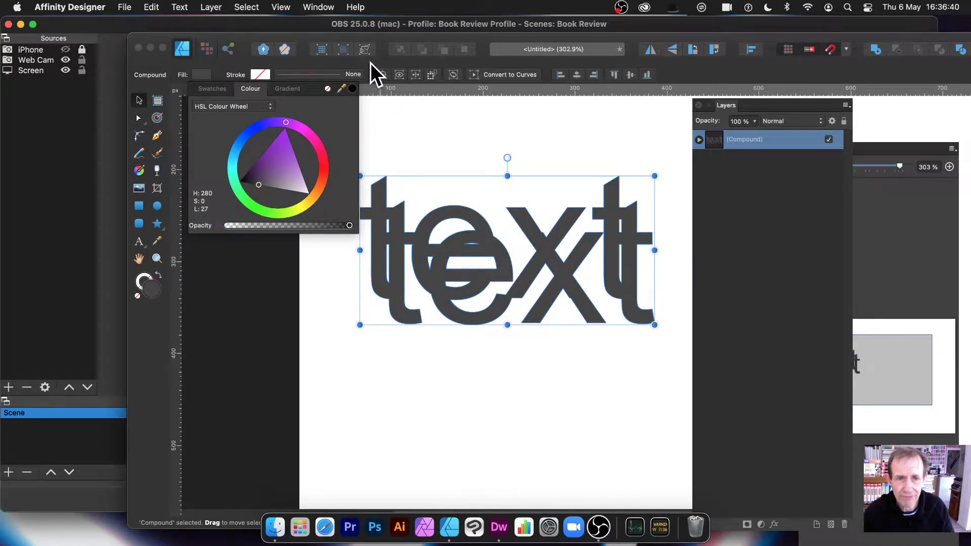
Give the compound a black outline at 2.5 pt width
click(262, 74)
drag(314, 151, 292, 111)
click(348, 75)
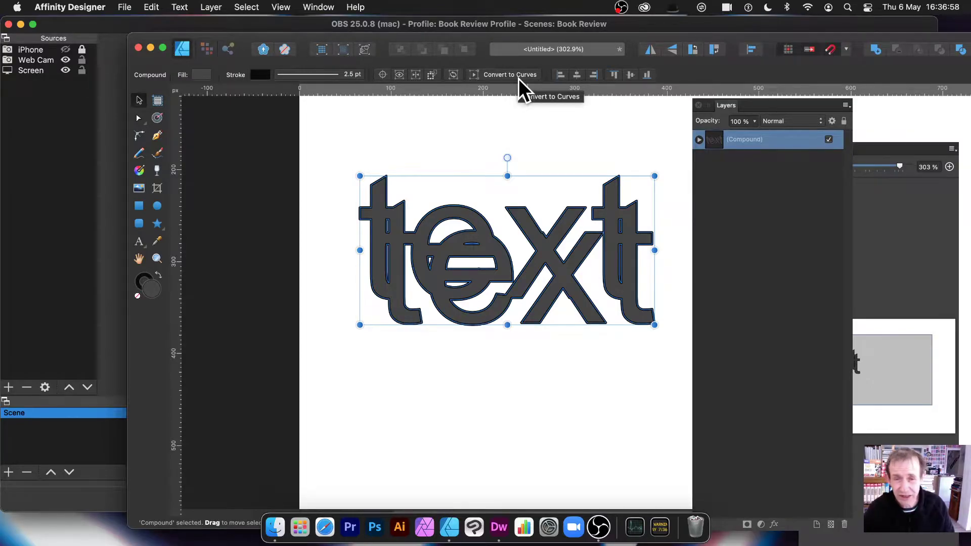
Expand the Compound in Layers, try Convert to Curves, undo it, and re-expand the Compound
click(695, 135)
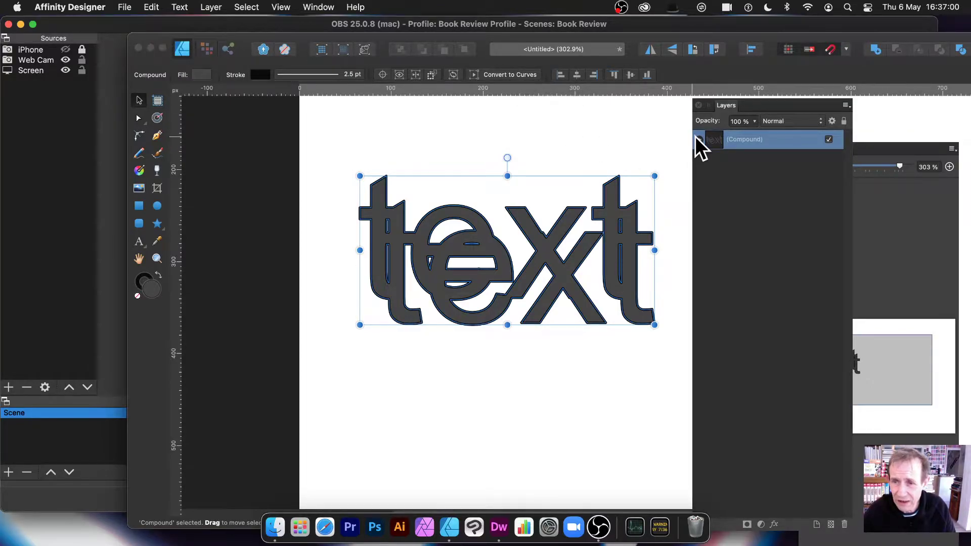
click(697, 139)
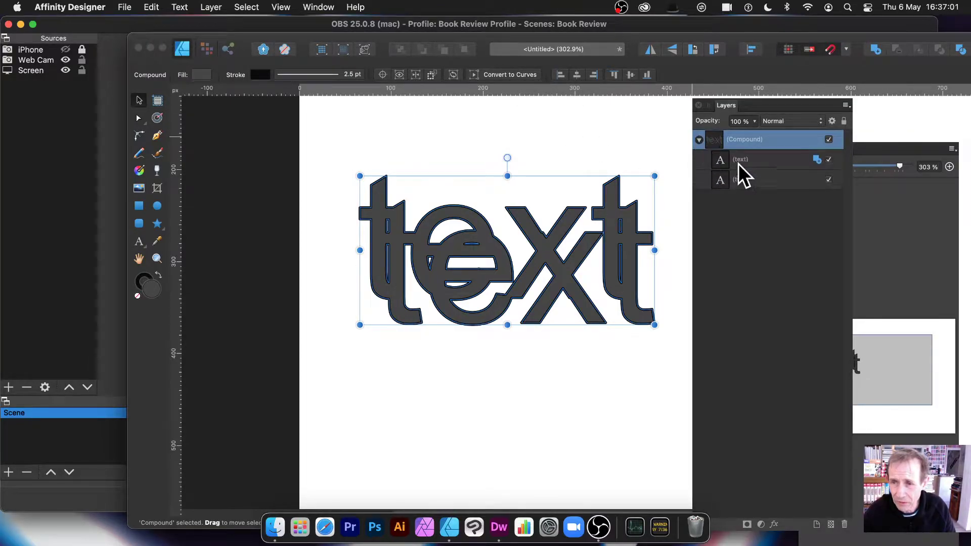
click(507, 74)
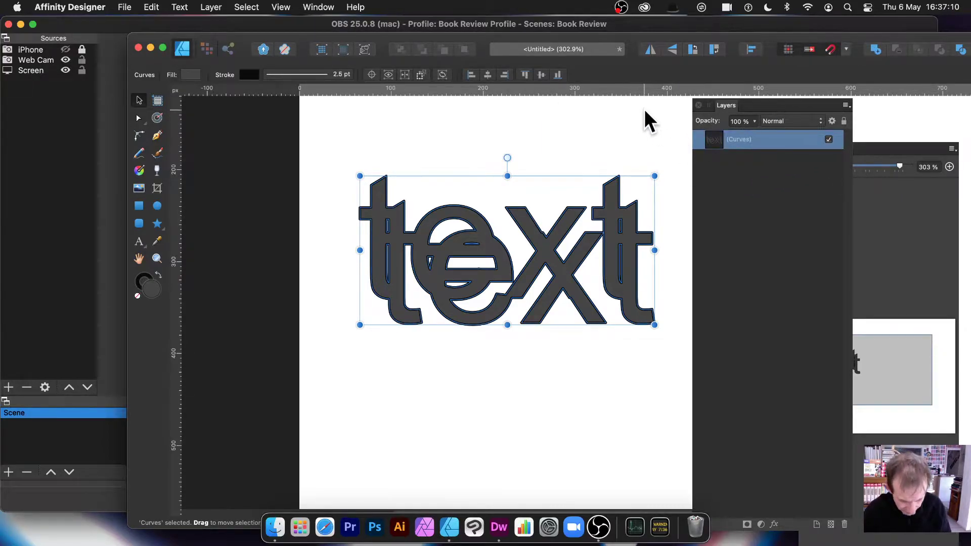
key(super+z)
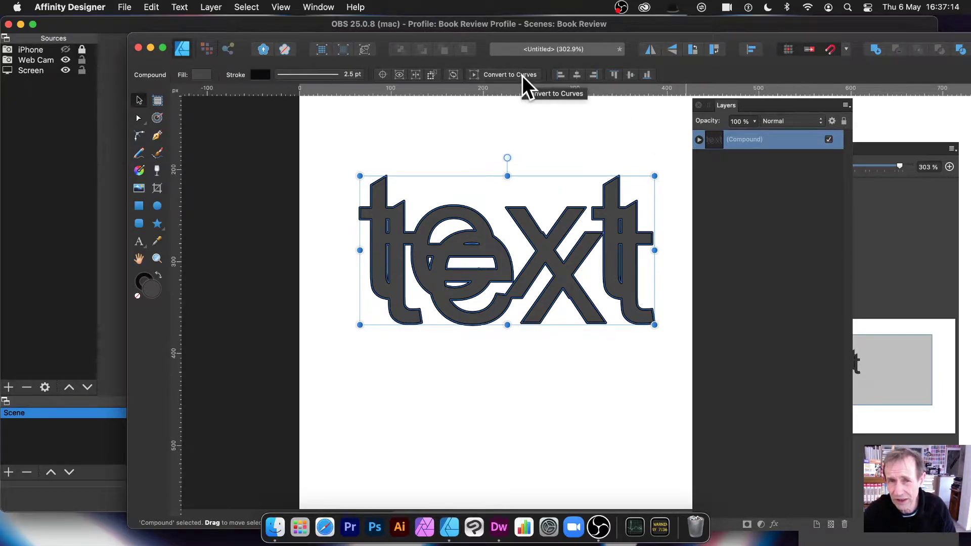
click(699, 139)
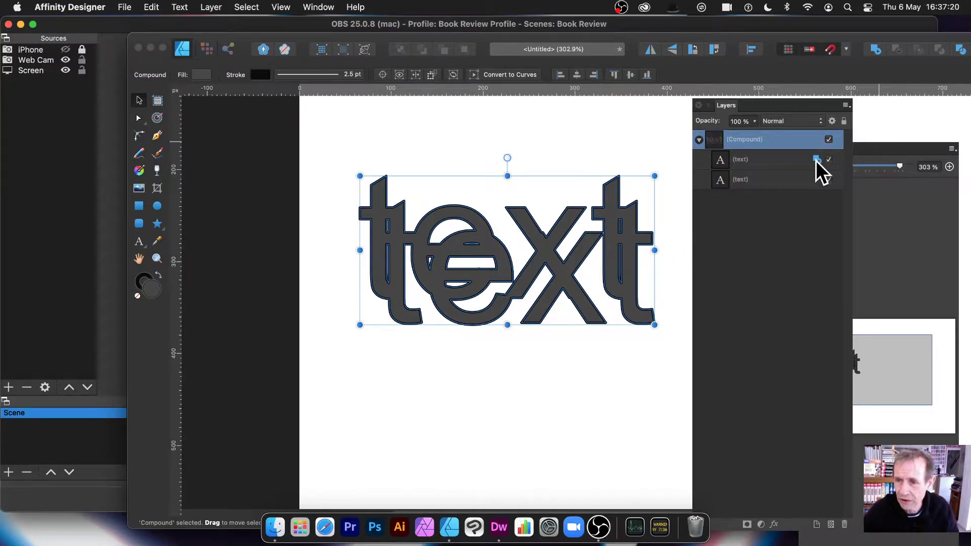
Move the upper 'text' copy up, set it to Subtract, and shift it left
click(756, 180)
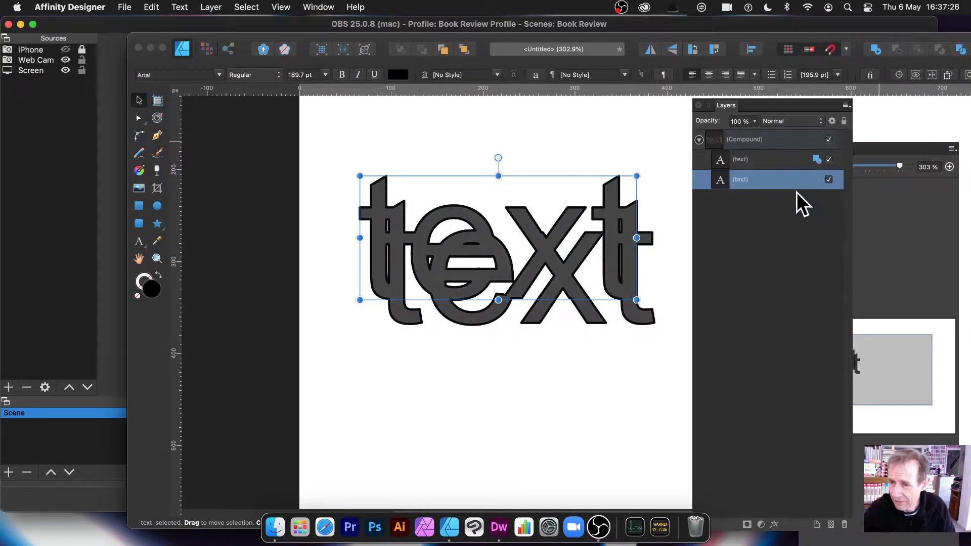
click(770, 162)
drag(630, 242, 632, 201)
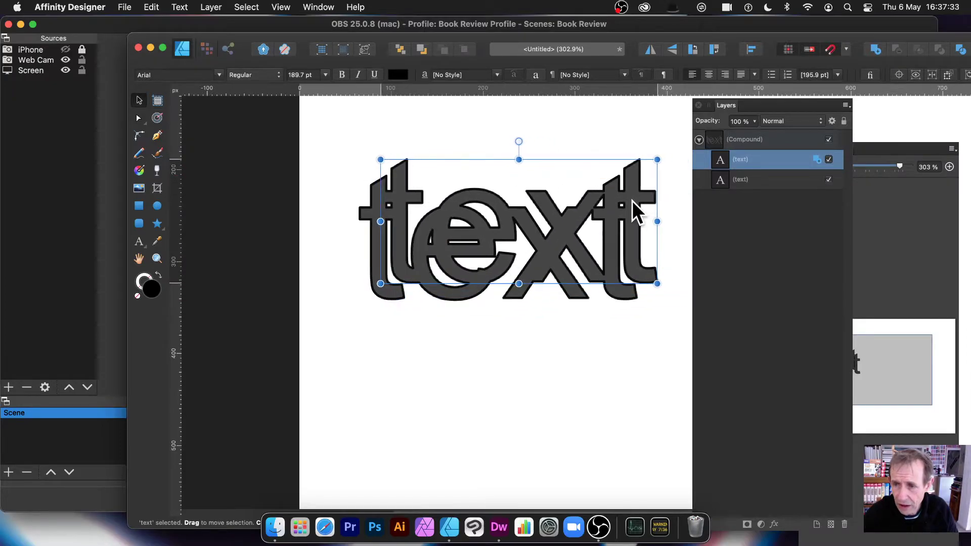
click(816, 161)
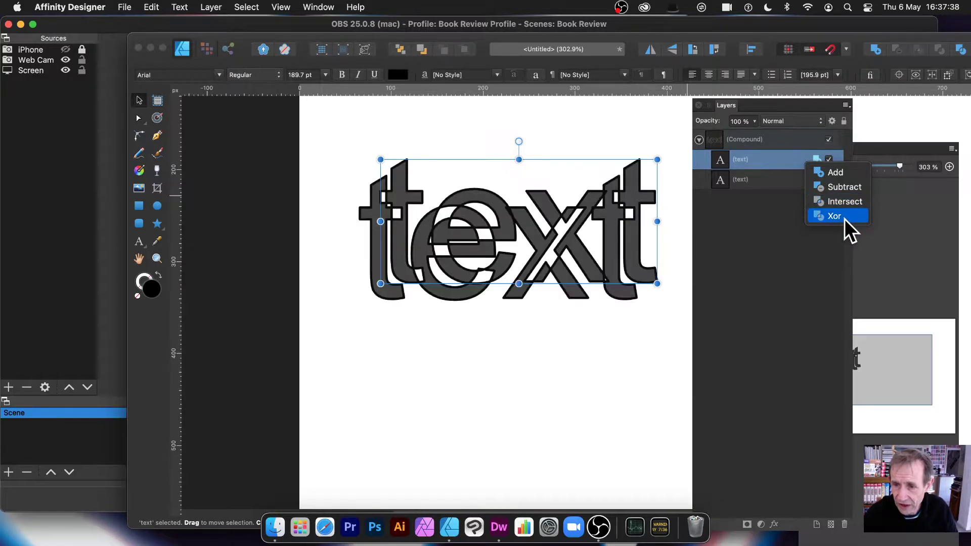
click(844, 190)
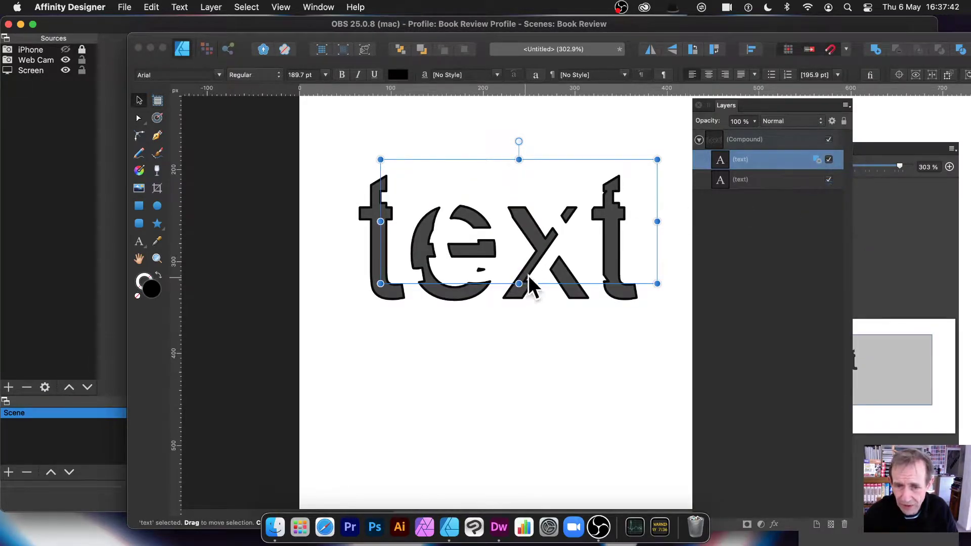
drag(557, 233, 529, 238)
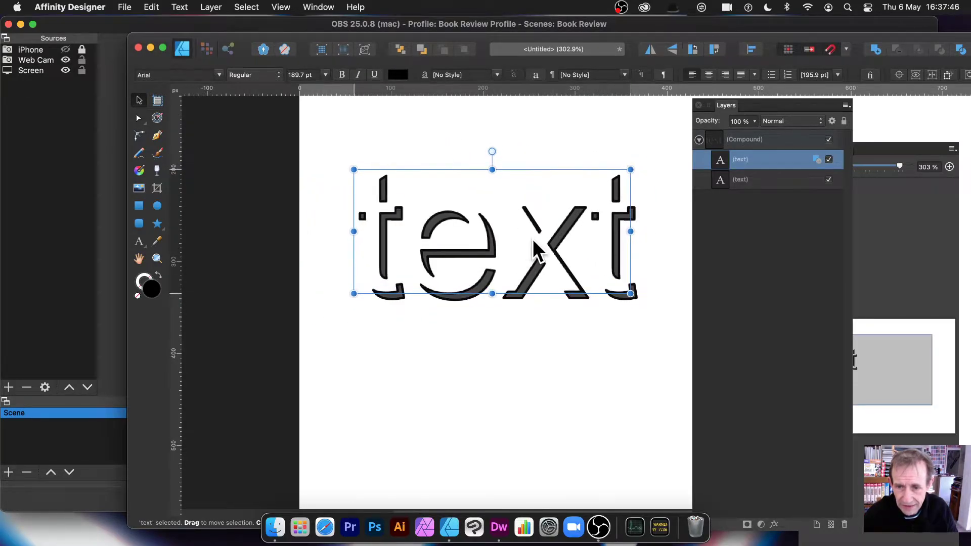
Switch the upper copy to Intersect, reposition it, then set it to Xor
click(818, 160)
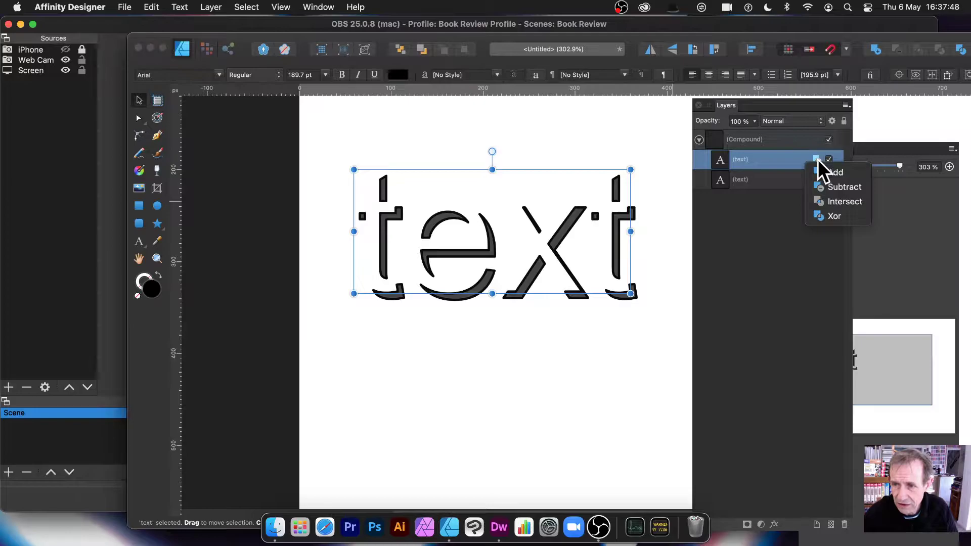
click(830, 201)
drag(529, 239, 527, 216)
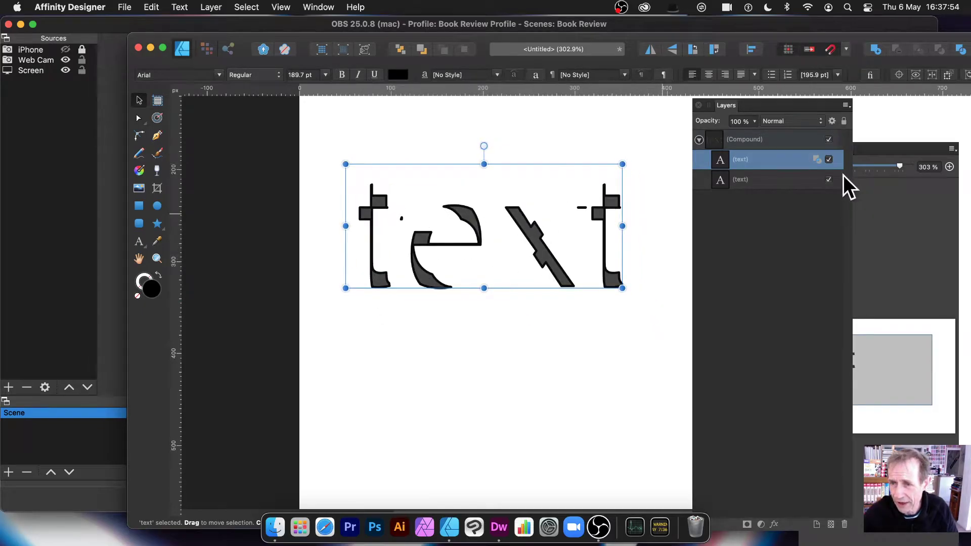
click(815, 159)
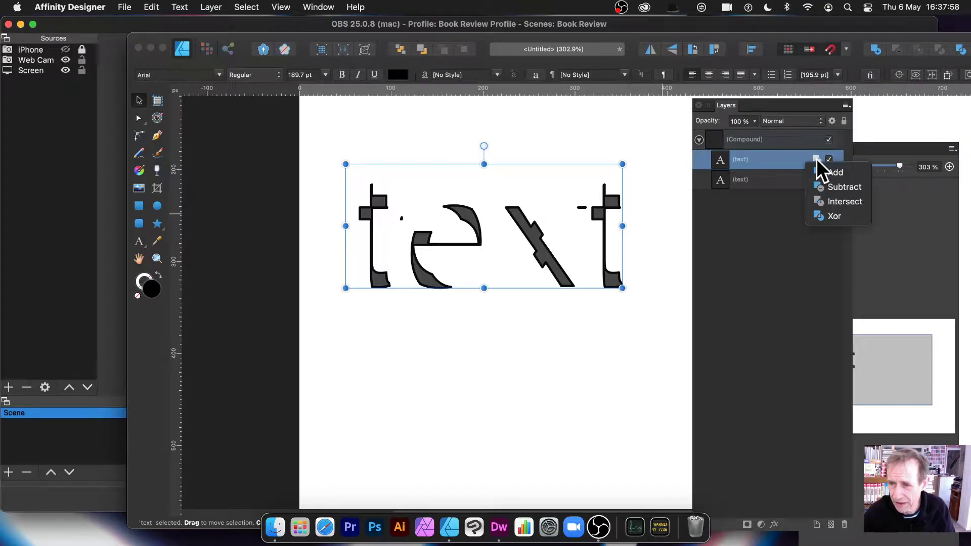
click(830, 213)
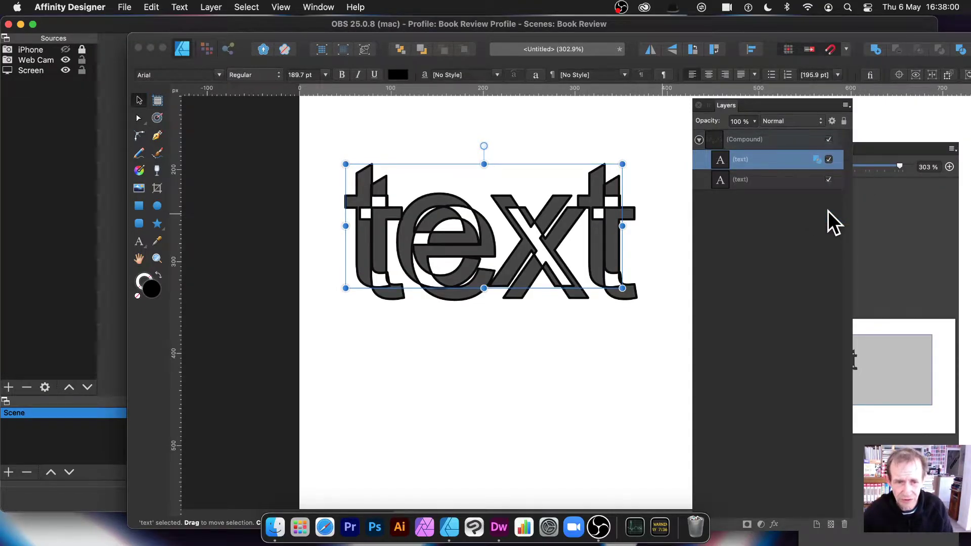
Nudge the front 'text' copy, enlarge it to 193.9 pt and tilt it about −2°
drag(370, 180, 365, 179)
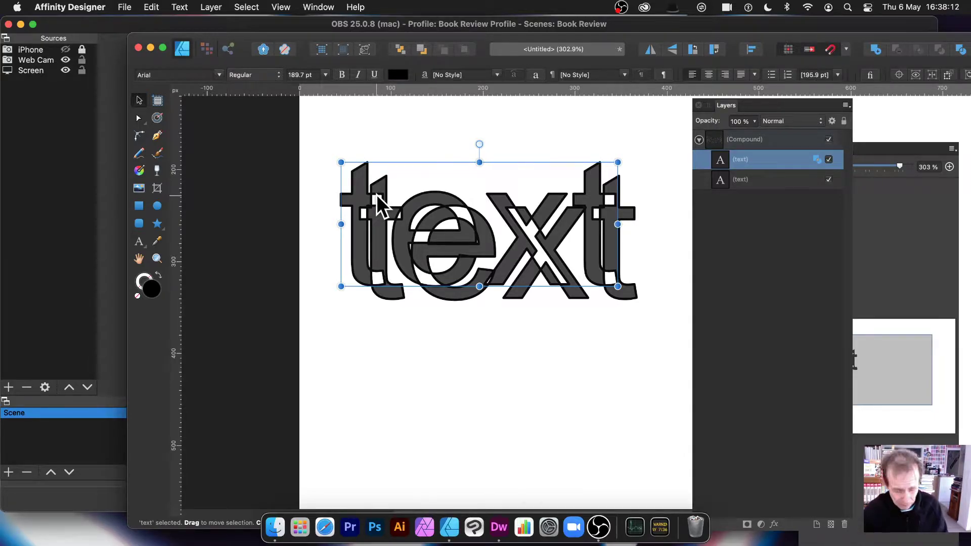
key(Right)
key(Right)
key(Right)
key(Right)
key(Right)
key(Right)
key(Right)
key(Right)
key(Down)
key(Down)
key(Down)
key(Down)
key(Down)
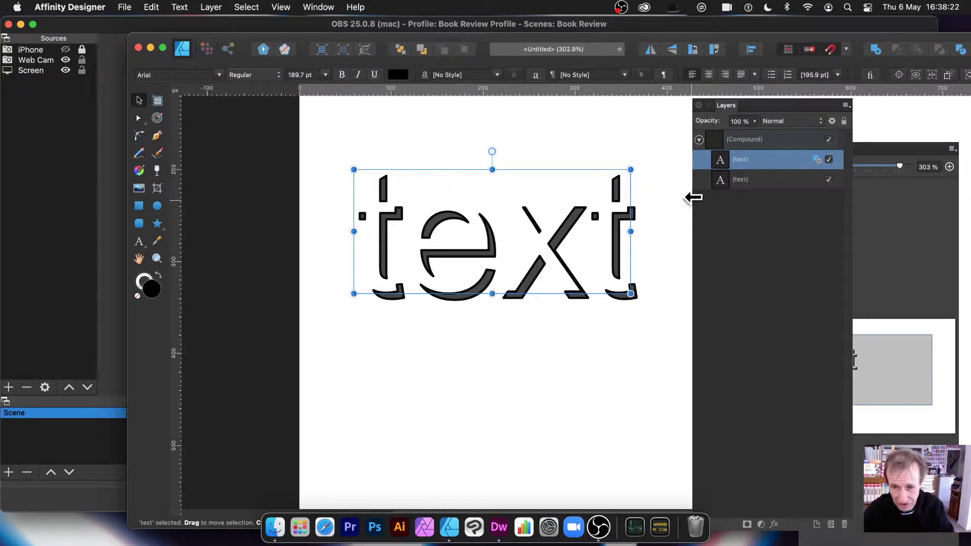
drag(631, 293, 642, 135)
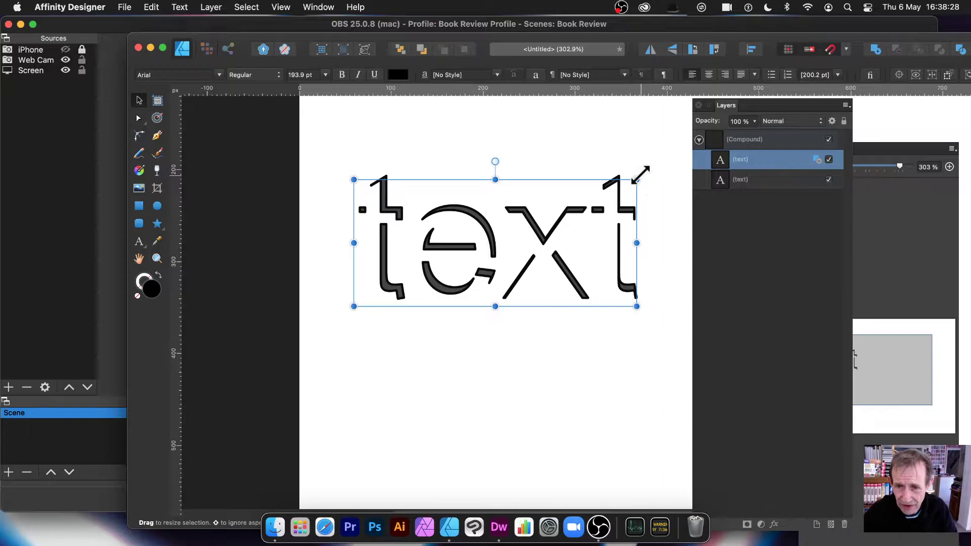
drag(645, 172, 615, 187)
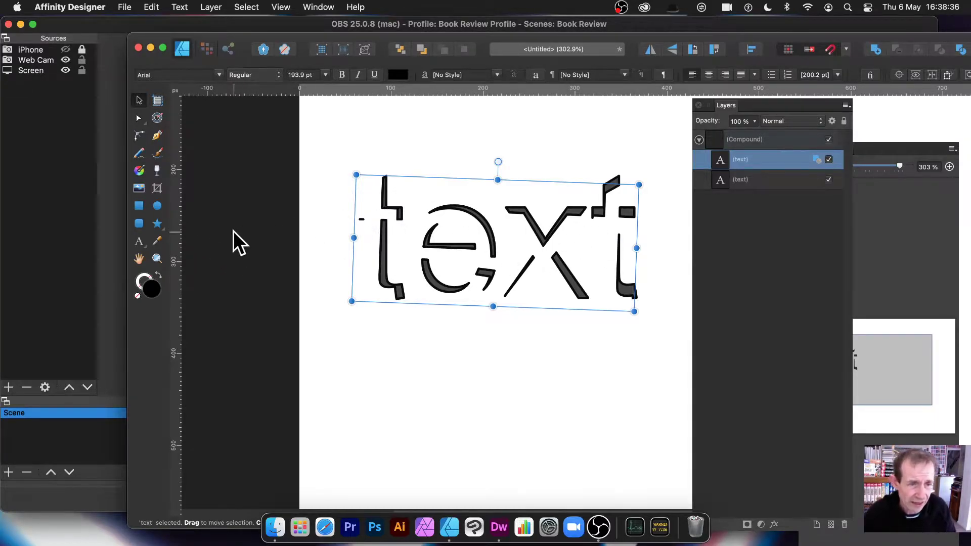
Try replacing the front word with 'xyz', then undo and redo back to the stencil look
click(139, 241)
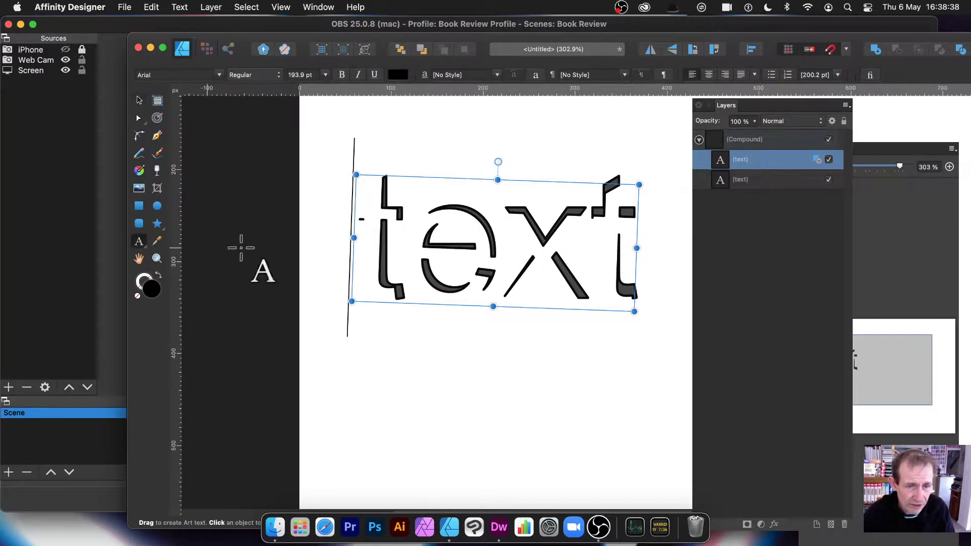
drag(357, 253, 666, 254)
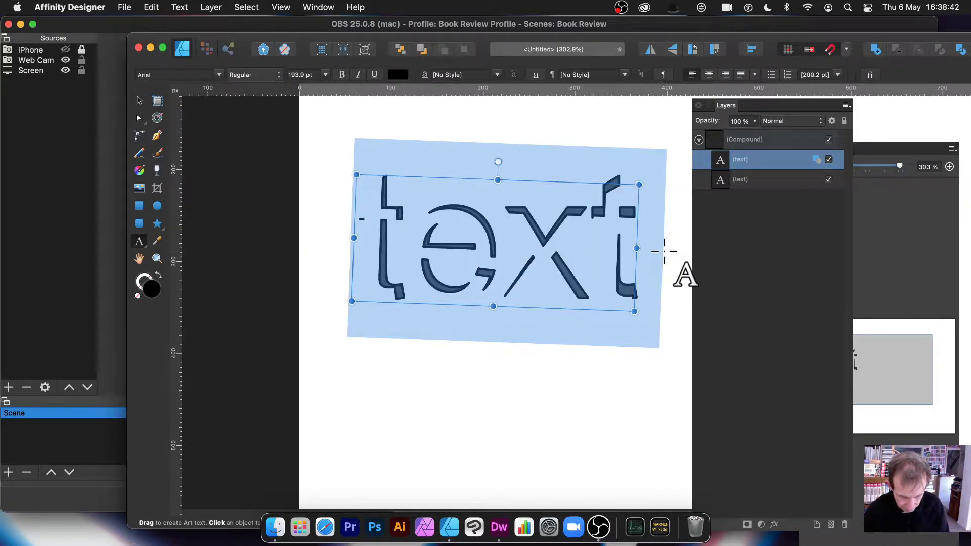
text(xyz)
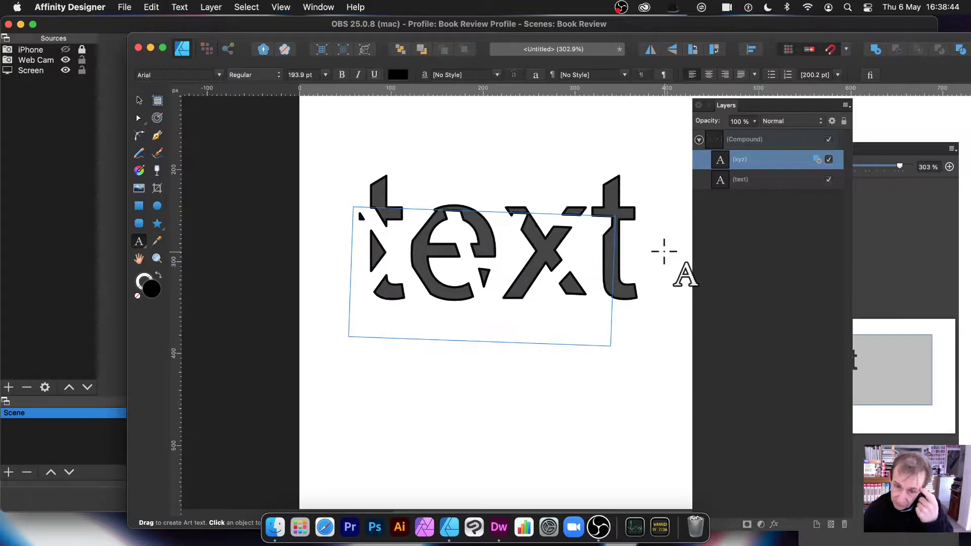
key(super+z)
key(super+z)
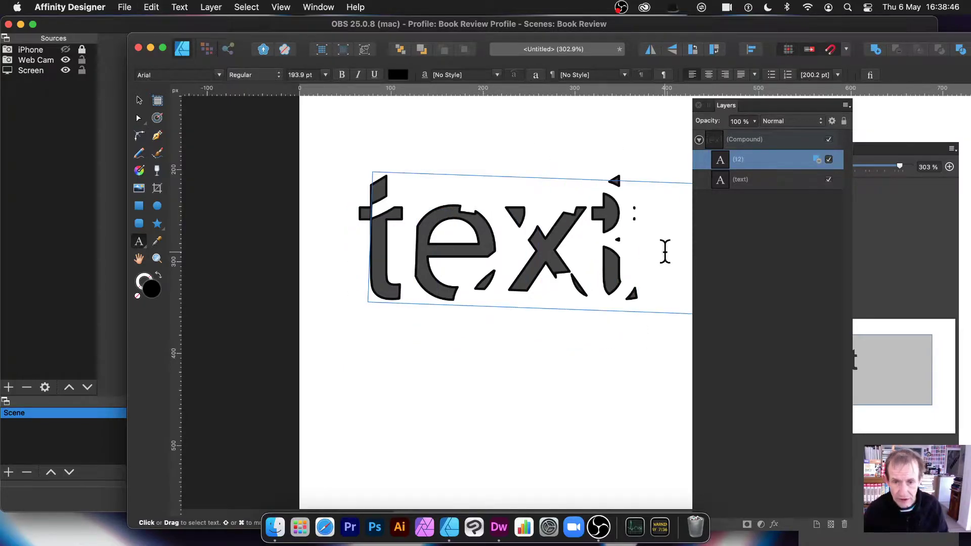
key(super+z)
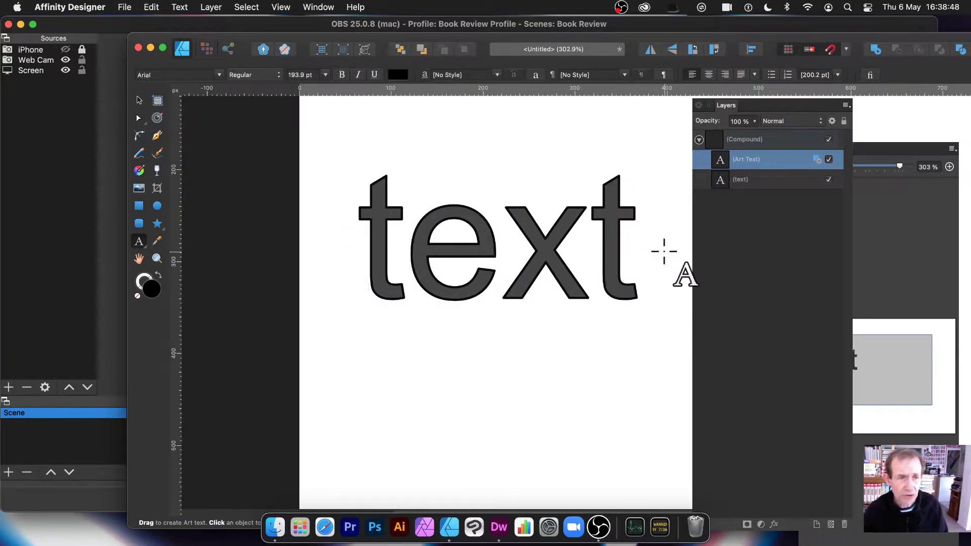
key(super+shift+z)
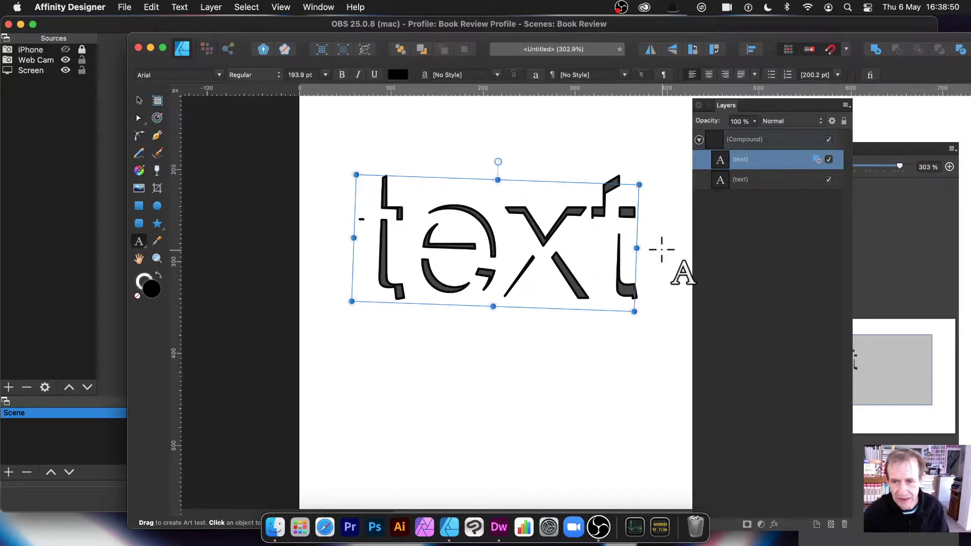
Set the front word's font to Blackoak Std and resize it to 187 pt
drag(628, 266, 364, 245)
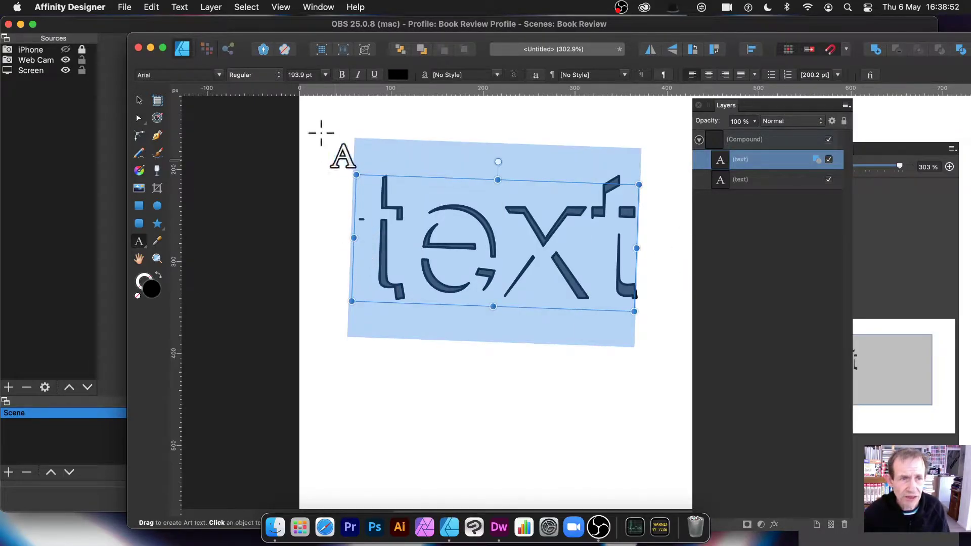
click(220, 73)
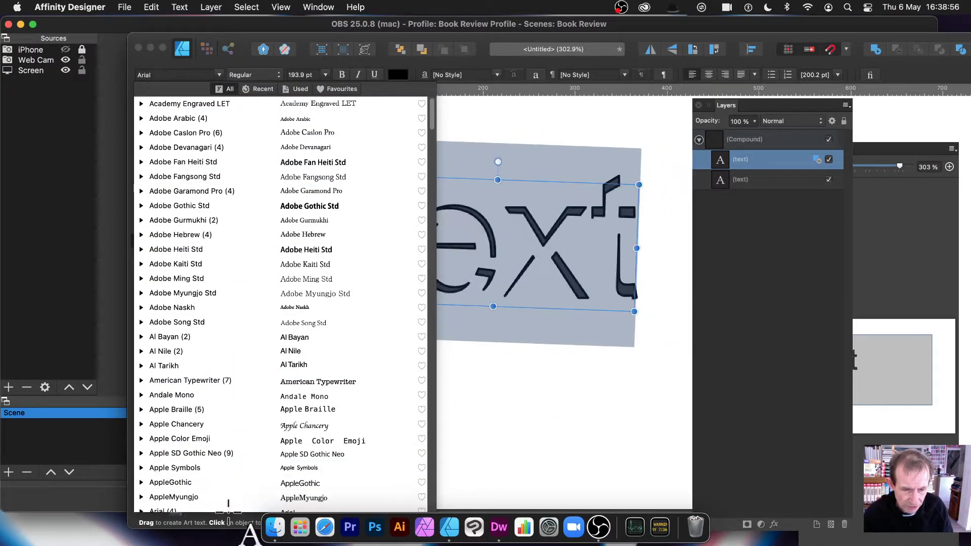
scroll(159, 467, down, 10)
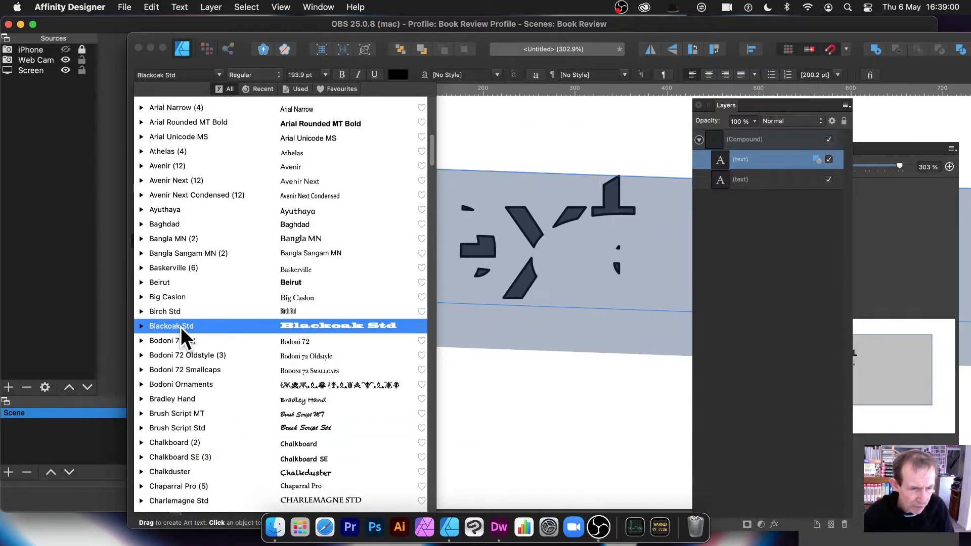
click(181, 327)
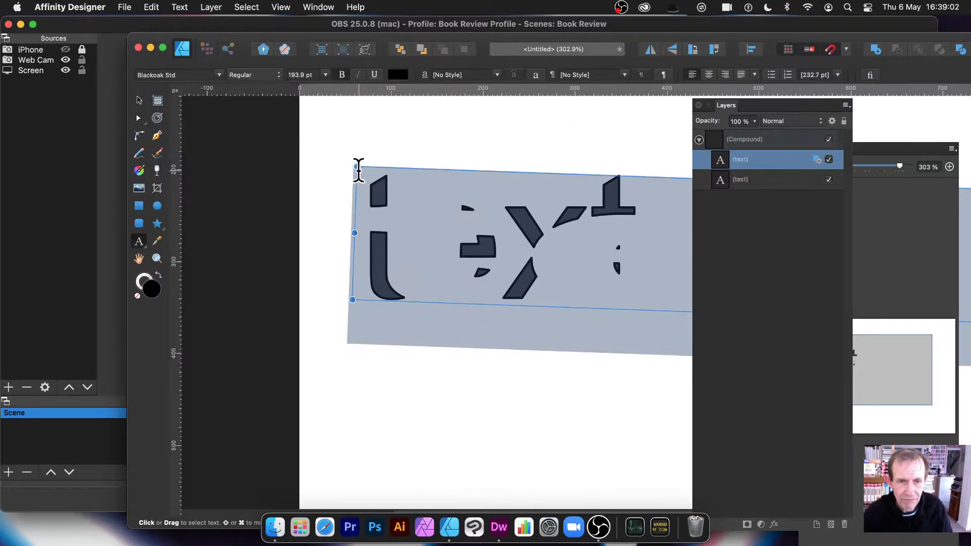
drag(353, 166, 378, 206)
Set the front copy's boolean mode to Add and reselect it as an object
click(817, 159)
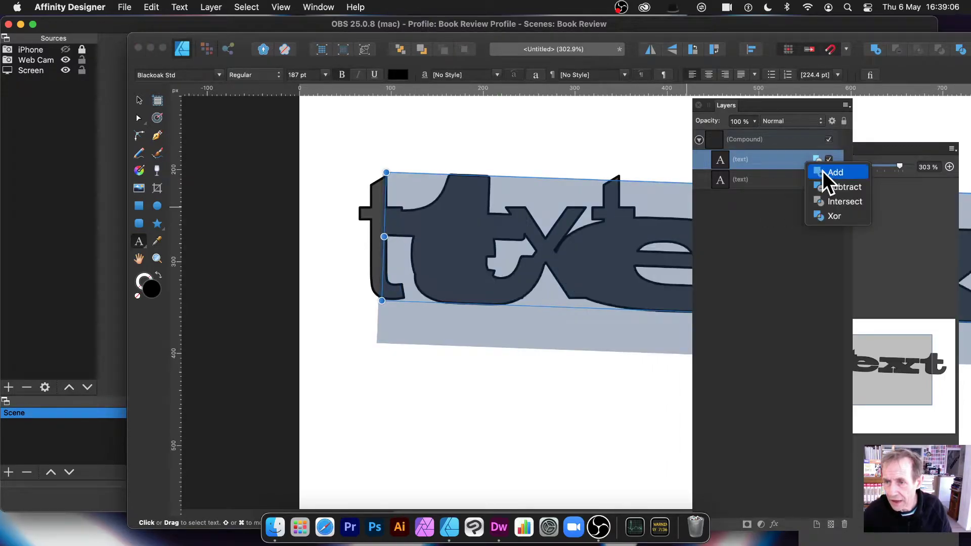
click(823, 170)
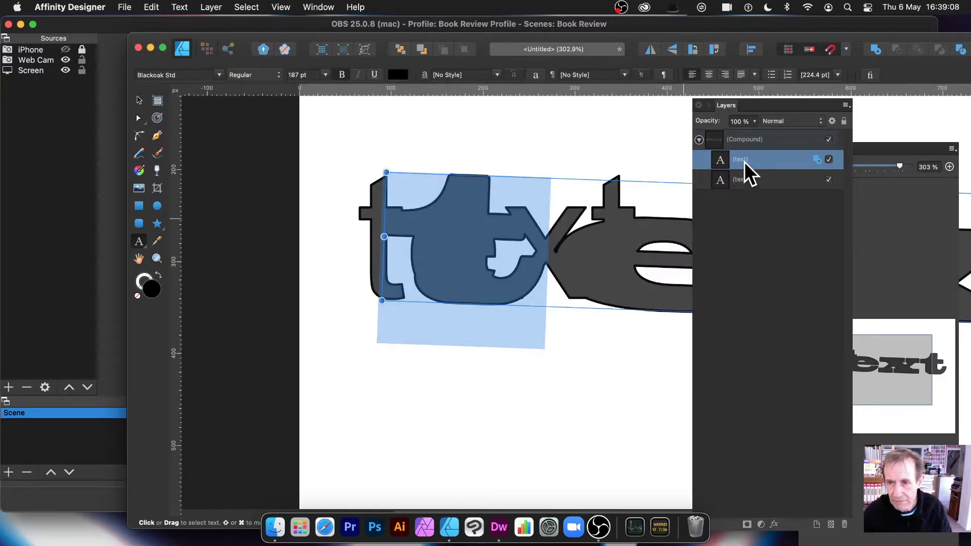
click(139, 101)
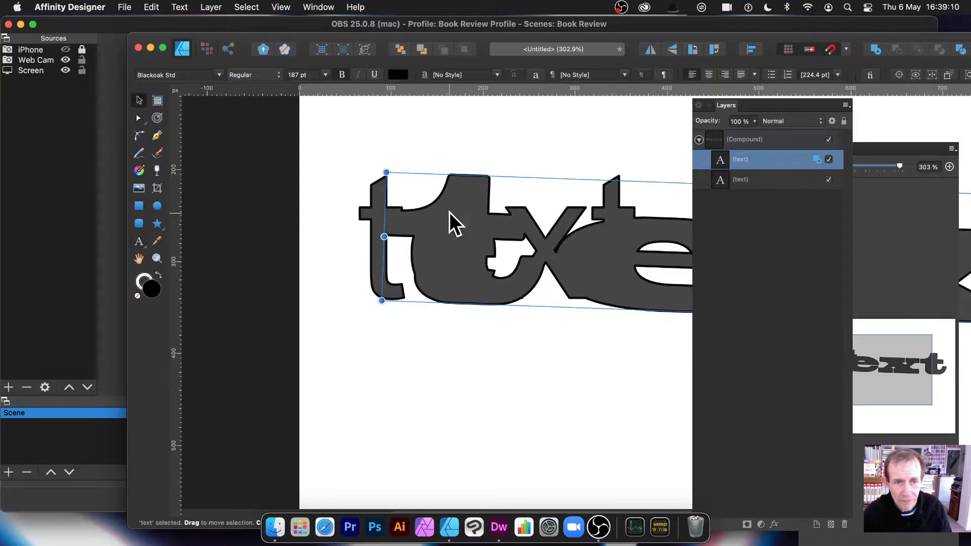
click(745, 176)
click(749, 157)
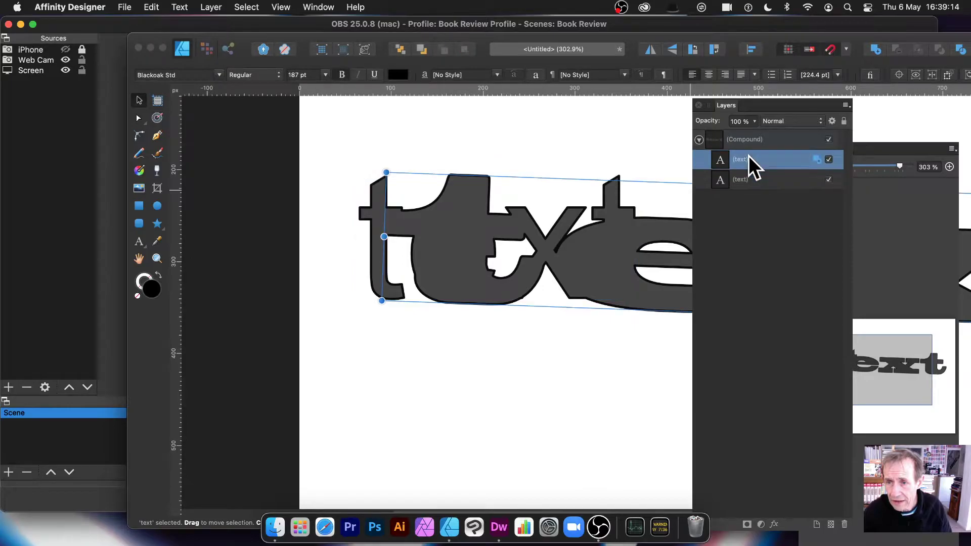
click(744, 139)
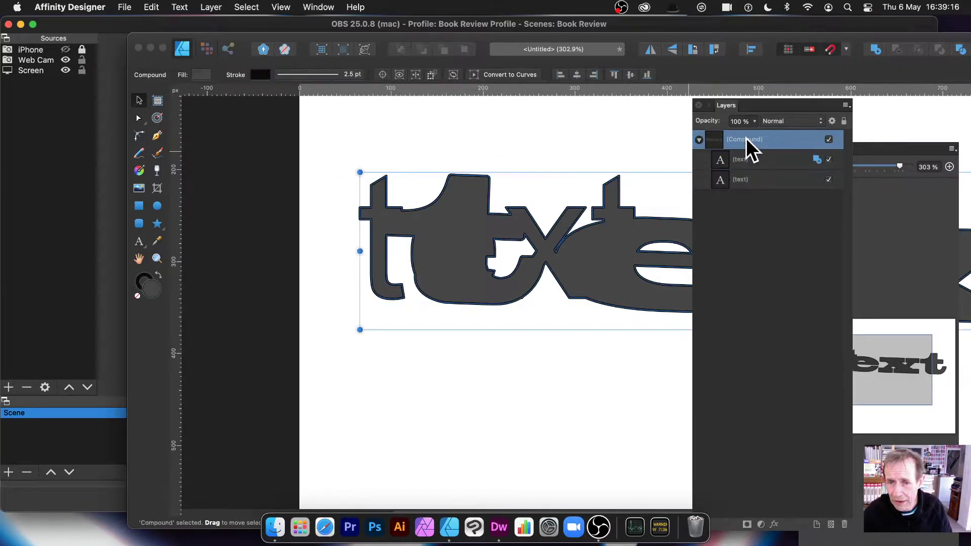
drag(360, 172, 507, 226)
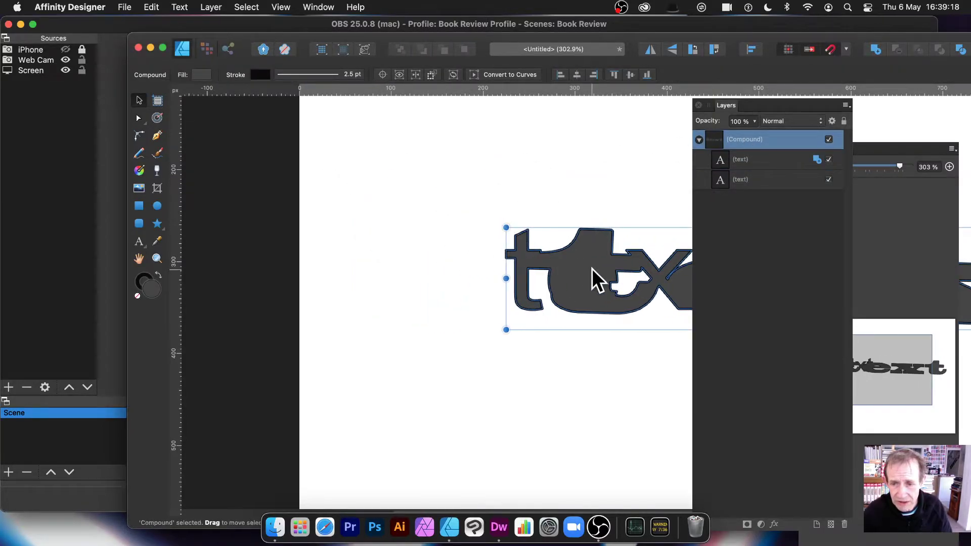
drag(598, 277, 431, 225)
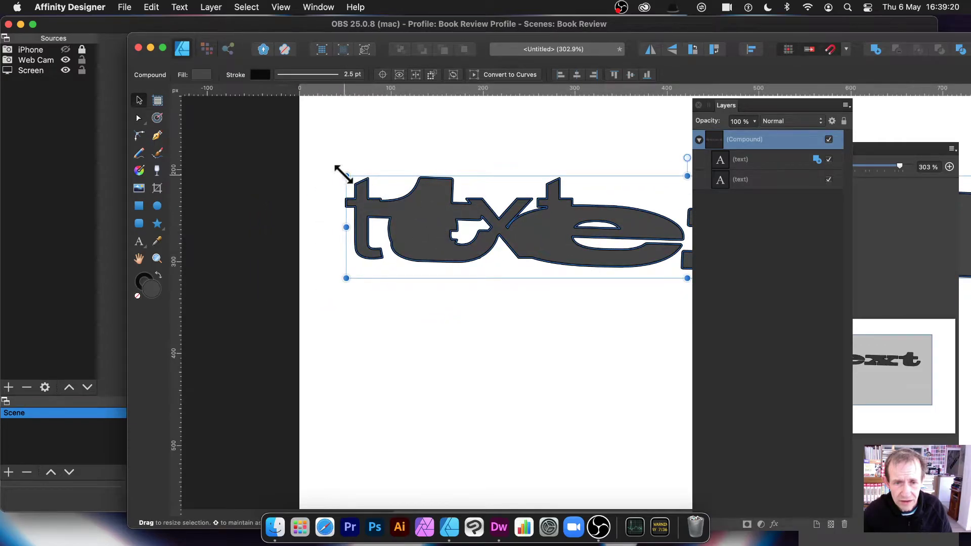
drag(343, 171, 491, 205)
drag(569, 242, 329, 239)
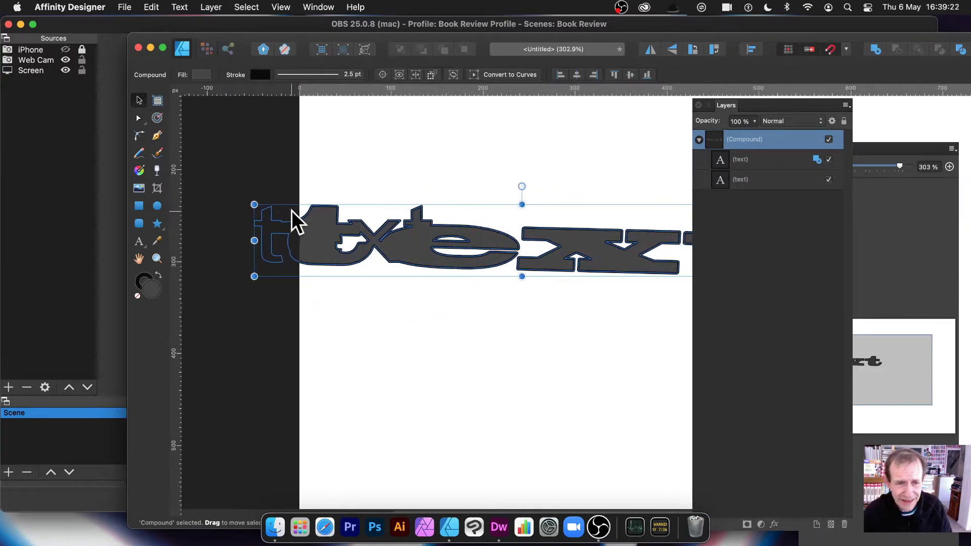
drag(254, 205, 418, 147)
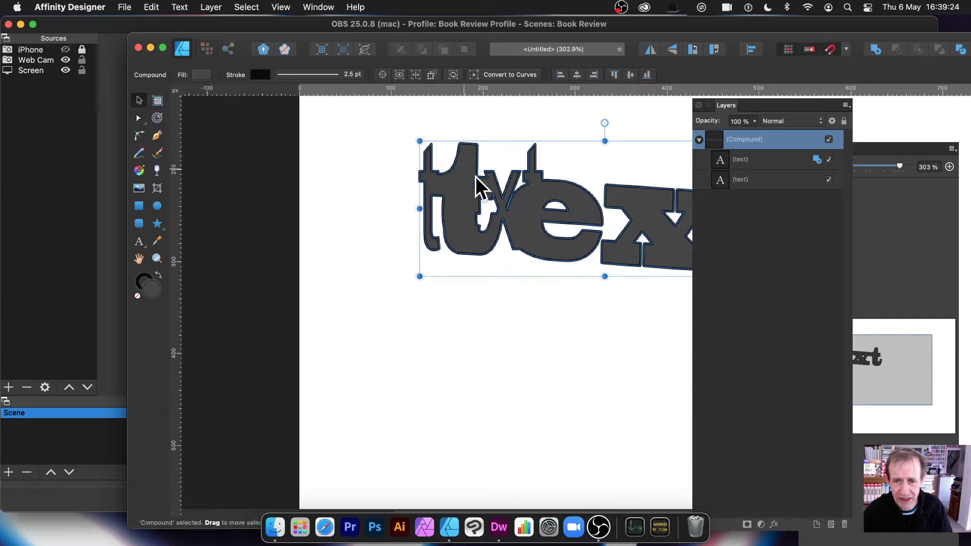
drag(497, 206, 393, 240)
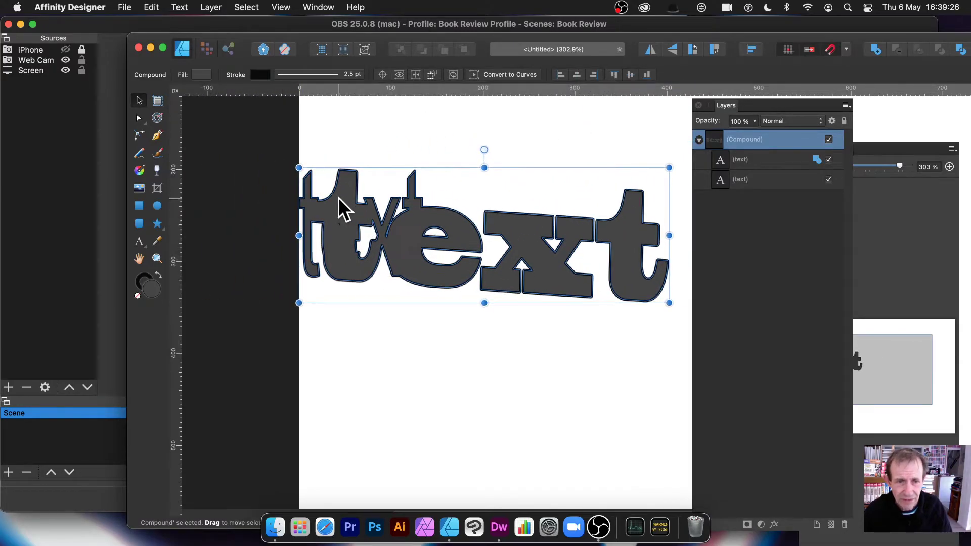
drag(299, 167, 320, 166)
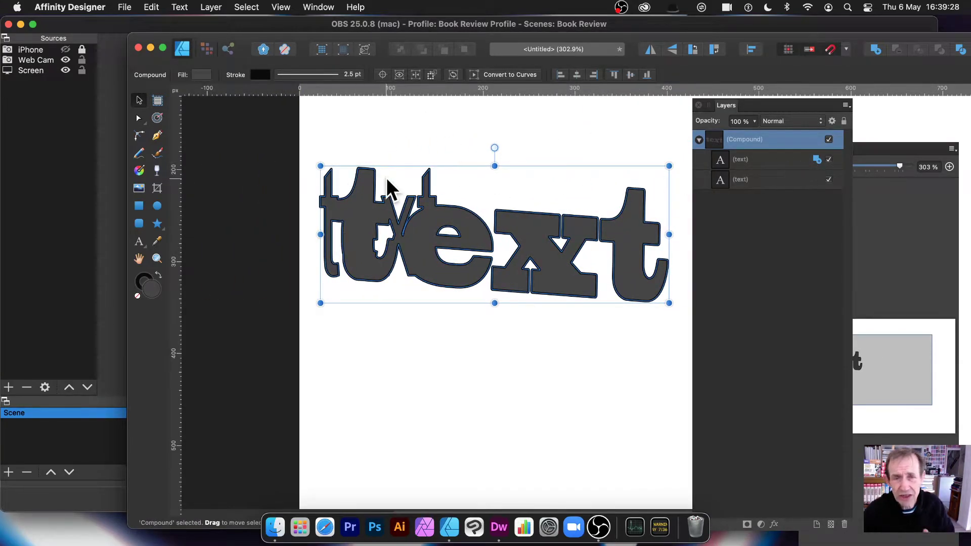
click(741, 161)
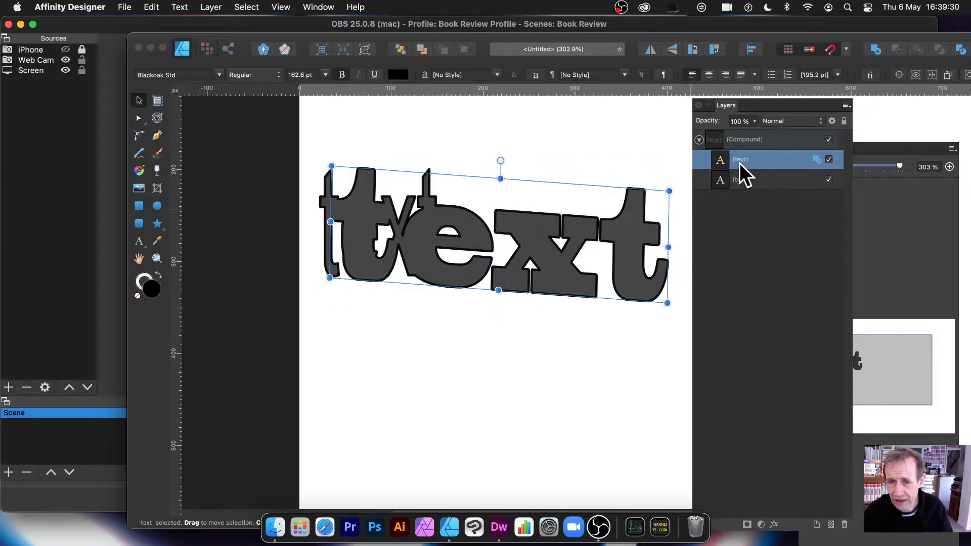
drag(672, 191, 568, 217)
drag(478, 246, 498, 196)
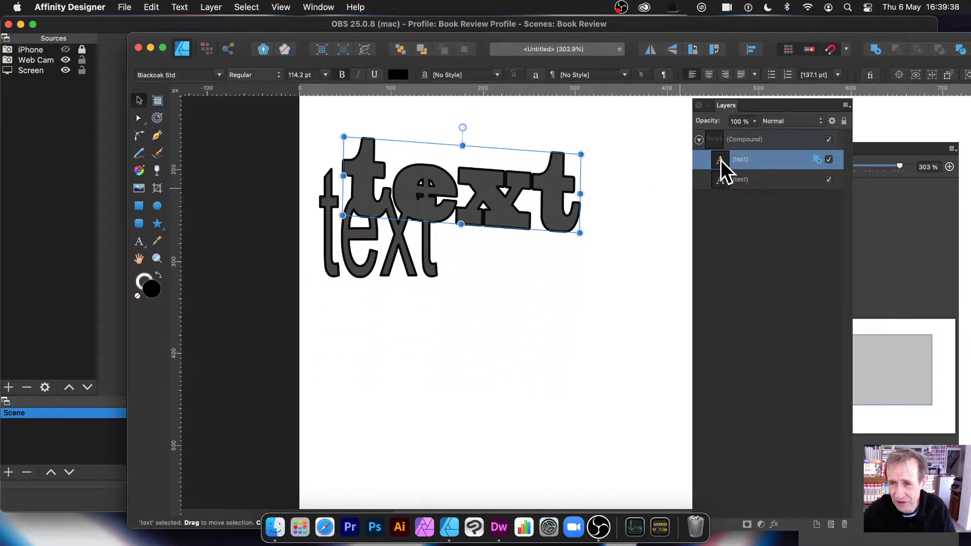
drag(721, 160, 718, 129)
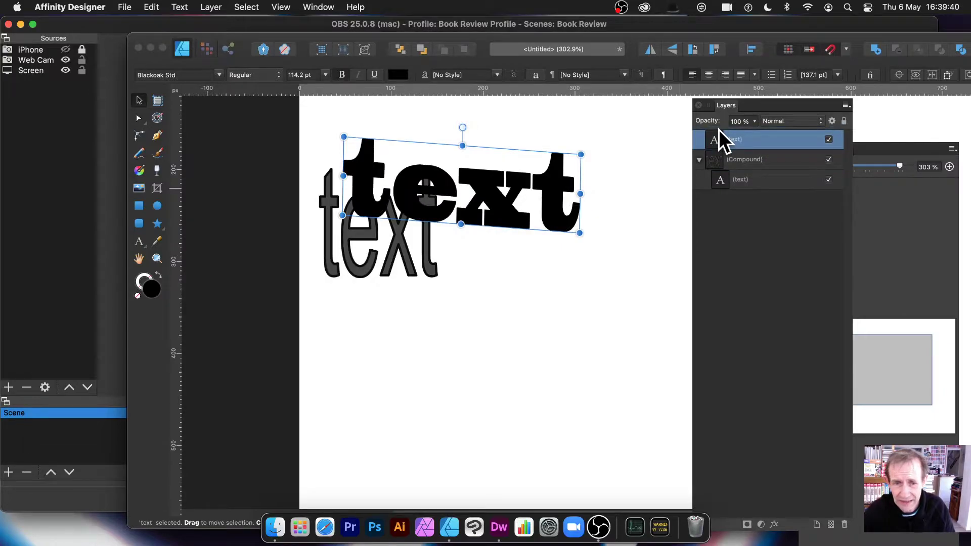
key(super+z)
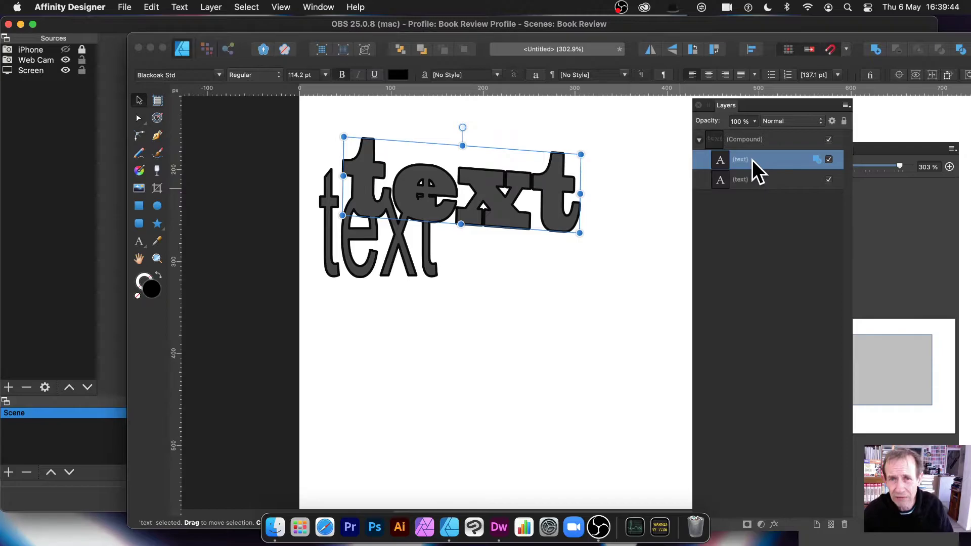
Delete the rotated text copy and widen the remaining Arial 'text'
drag(445, 184, 447, 283)
key(Delete)
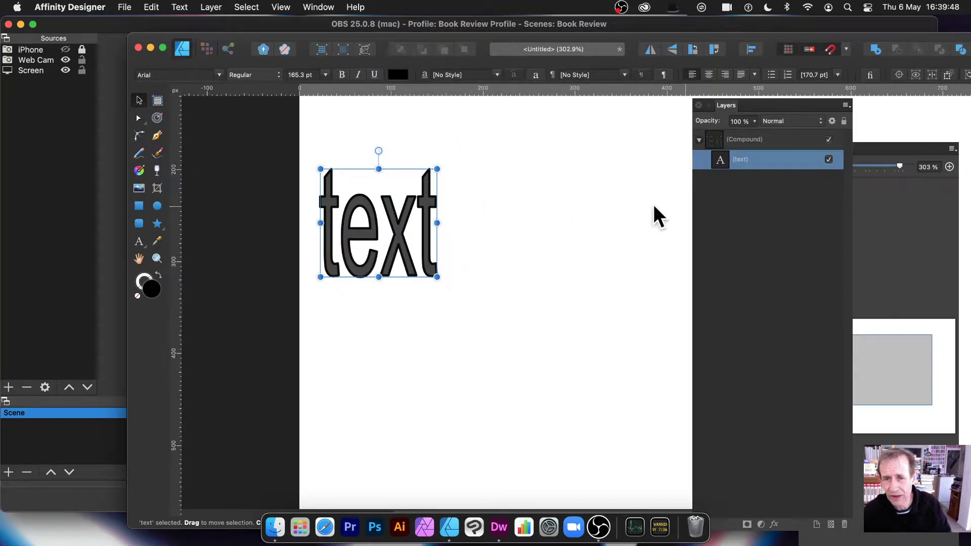
drag(435, 223, 614, 216)
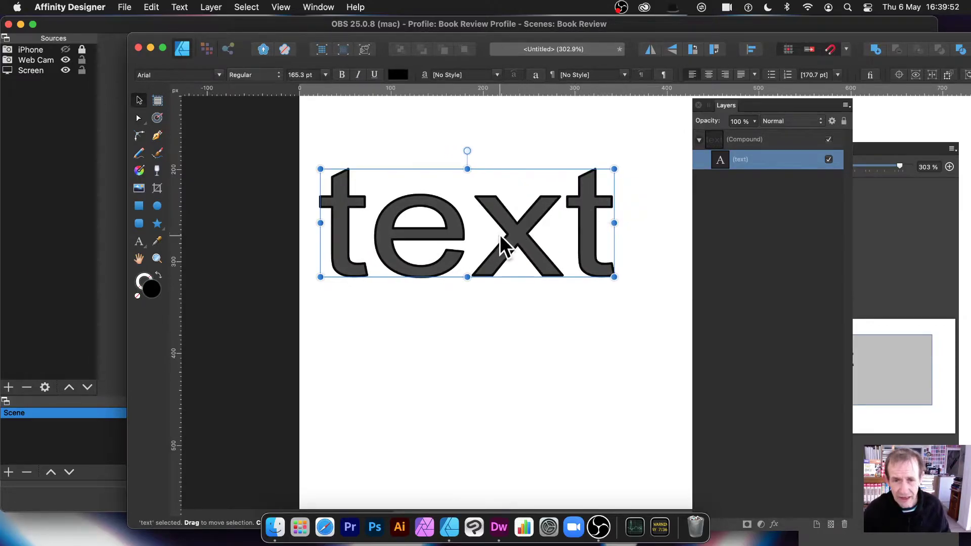
Alt-drag several overlapping duplicates of 'text' stepping down and right
drag(502, 245, 527, 273)
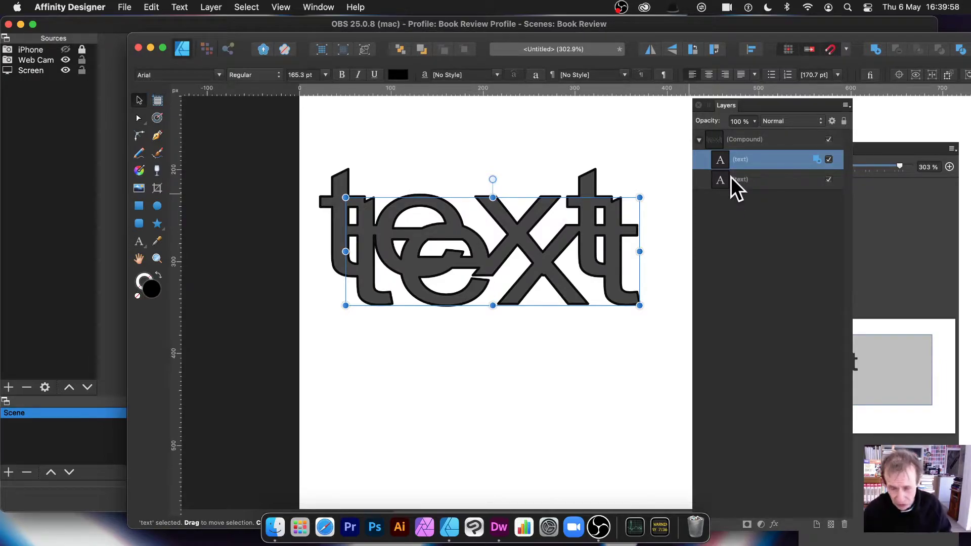
mouse_move(530, 254)
mouse_down()
mouse_move(531, 285)
mouse_move(495, 260)
mouse_move(526, 256)
mouse_move(515, 235)
mouse_move(542, 245)
mouse_move(524, 244)
mouse_up()
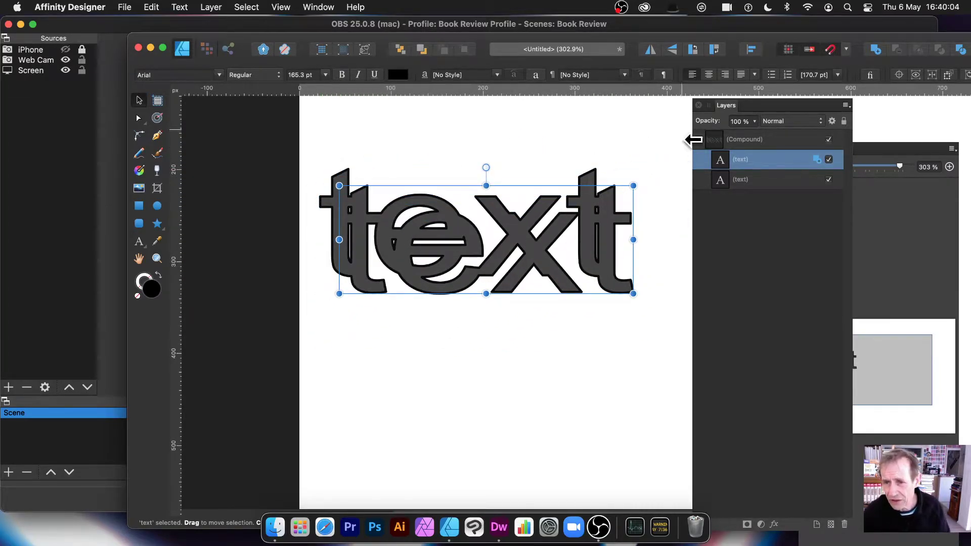
key(super+z)
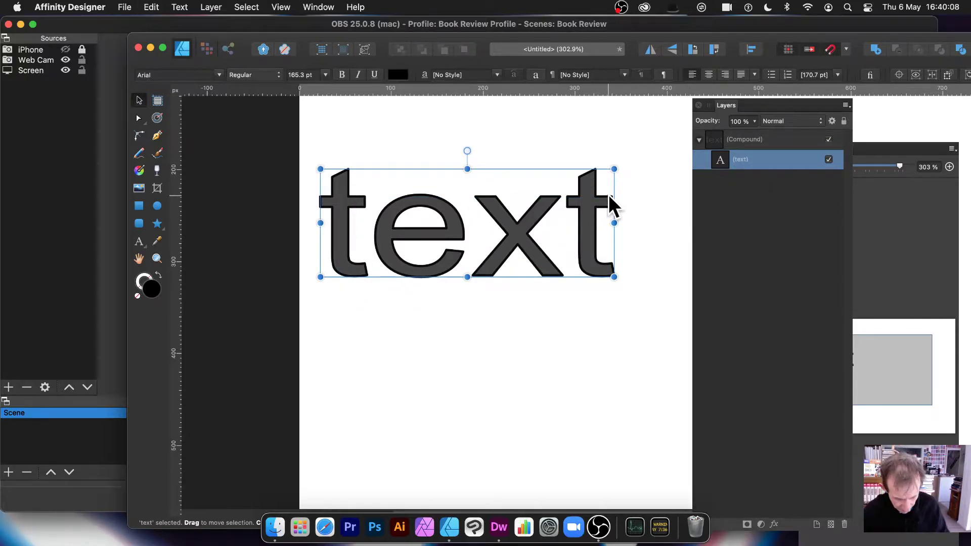
drag(590, 209, 611, 229)
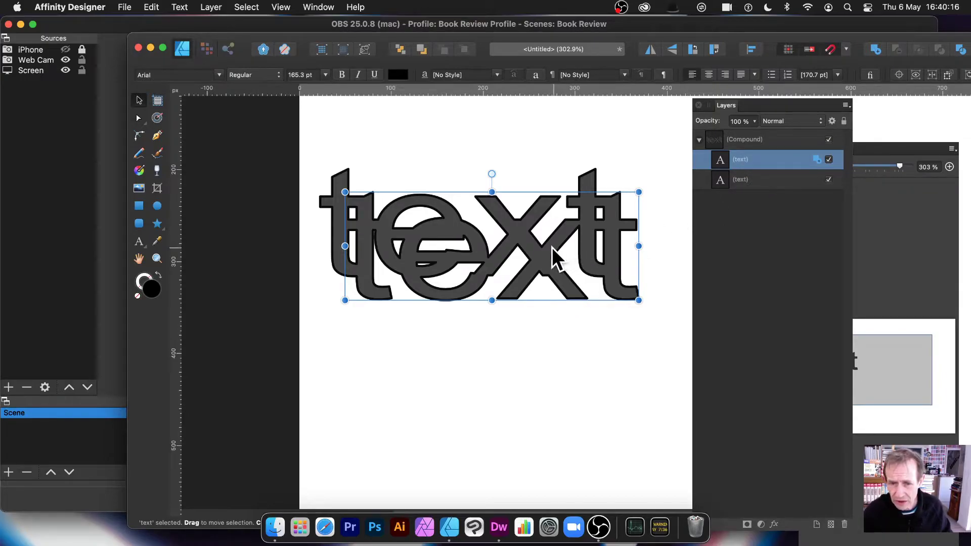
drag(551, 247, 615, 469)
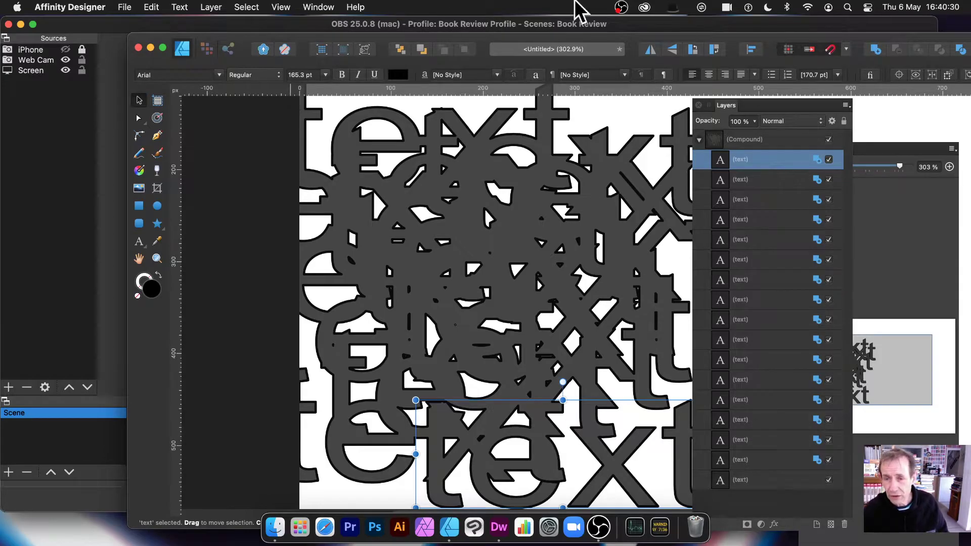
Delete the upper 'text' copy from the compound
click(755, 240)
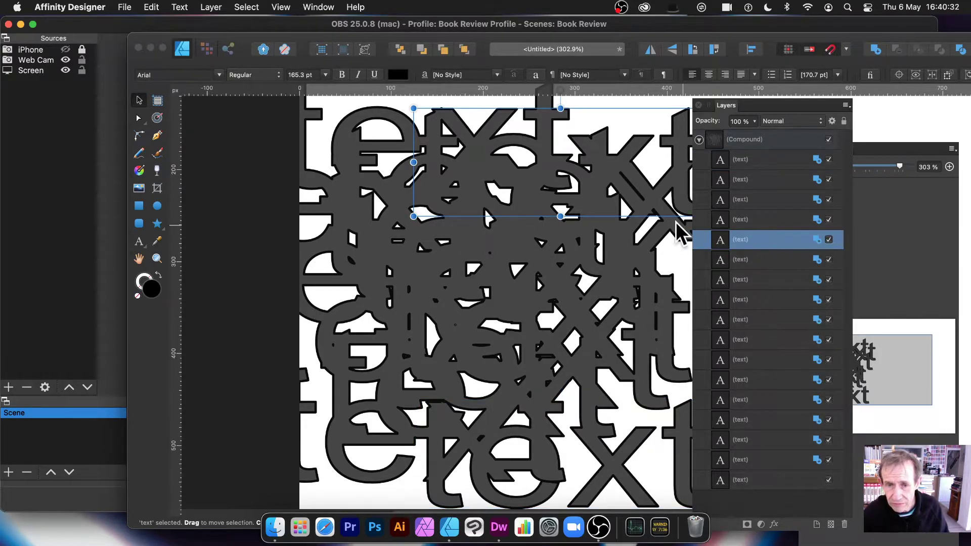
drag(413, 216, 465, 178)
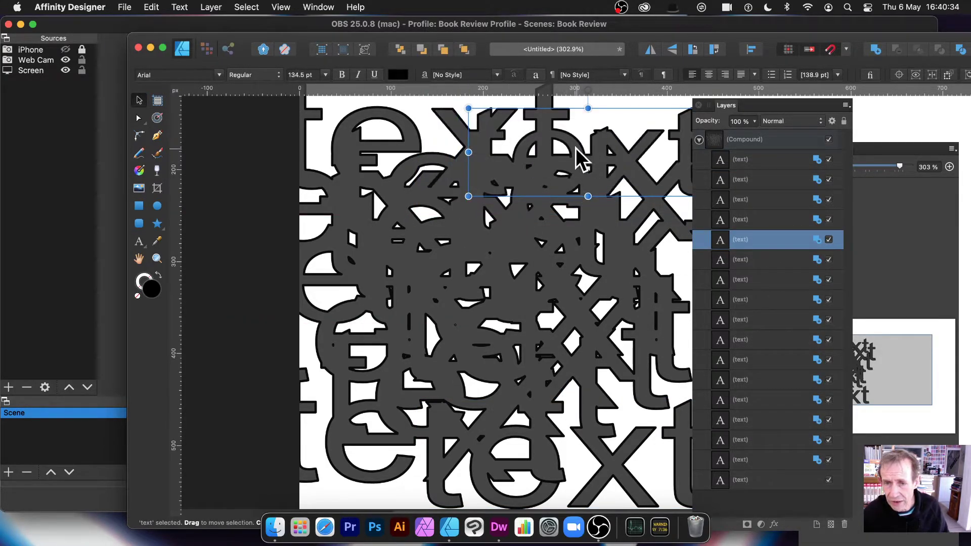
drag(577, 153, 484, 232)
key(Delete)
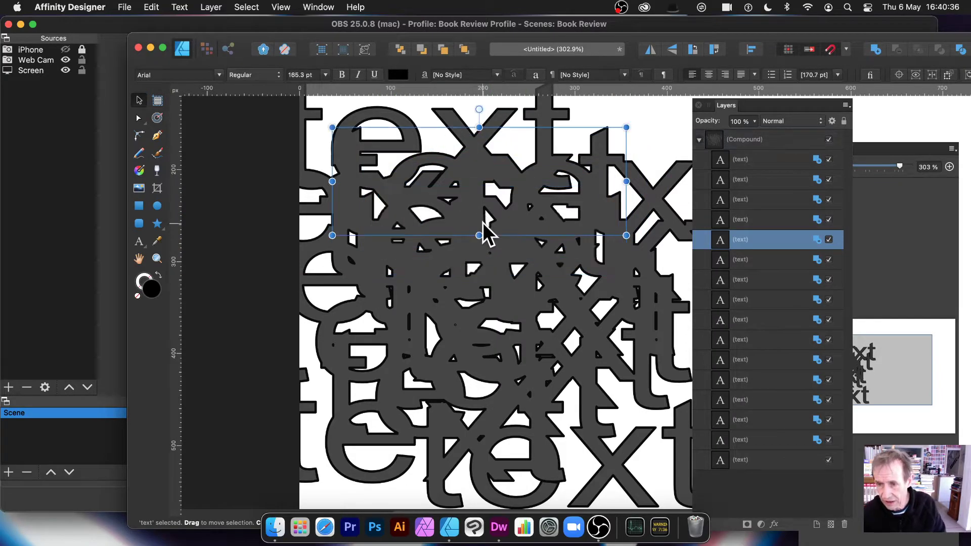
Enlarge another copy to 187 pt, set it to Intersect, and move it down-left
click(746, 259)
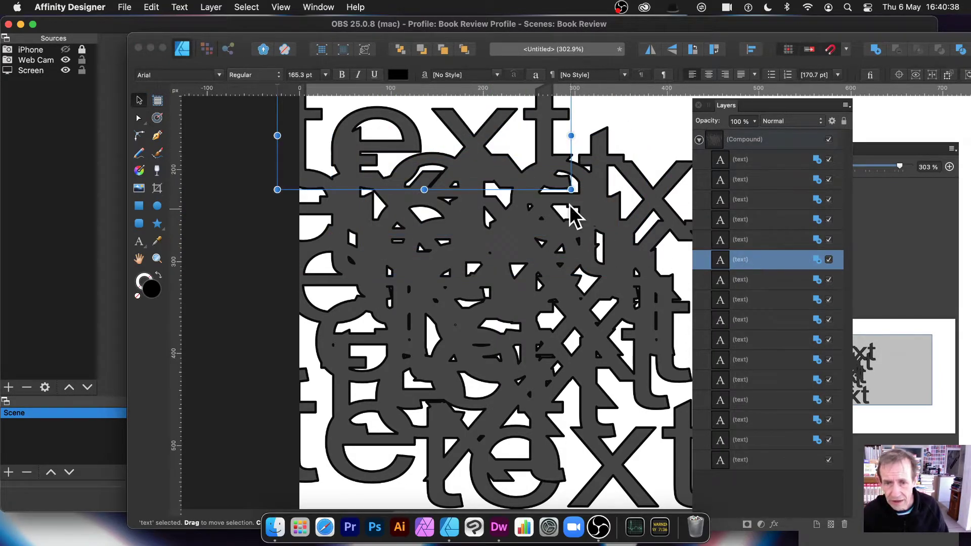
drag(570, 190, 590, 286)
click(817, 260)
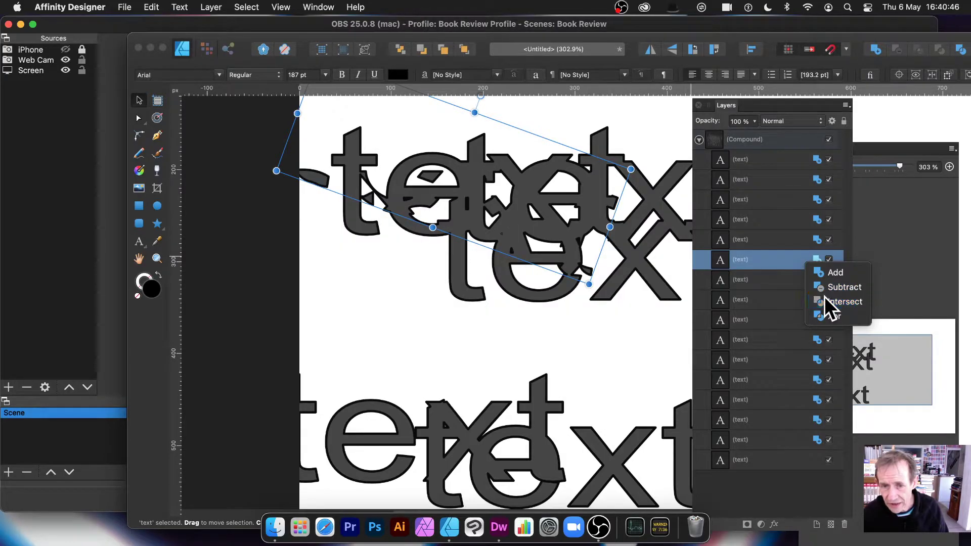
click(825, 298)
drag(574, 216, 499, 362)
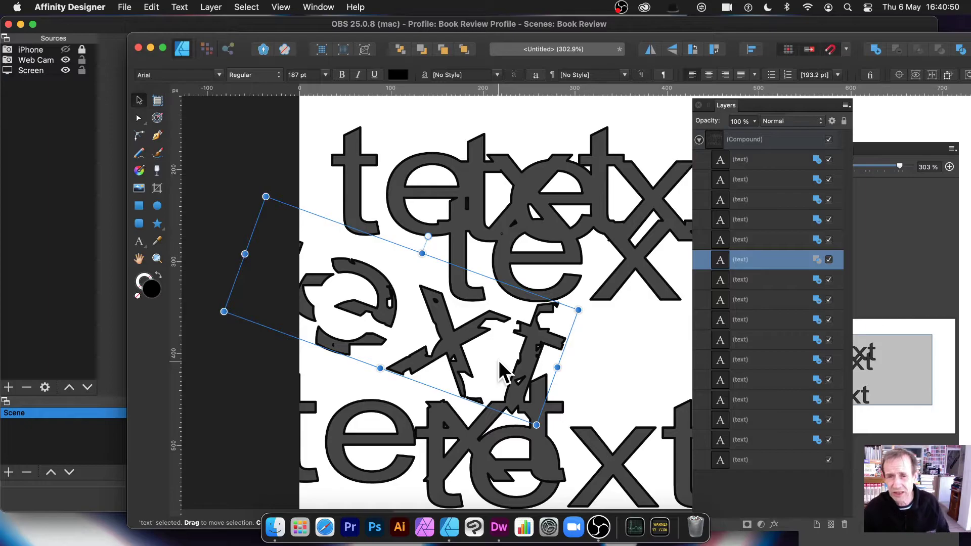
click(698, 140)
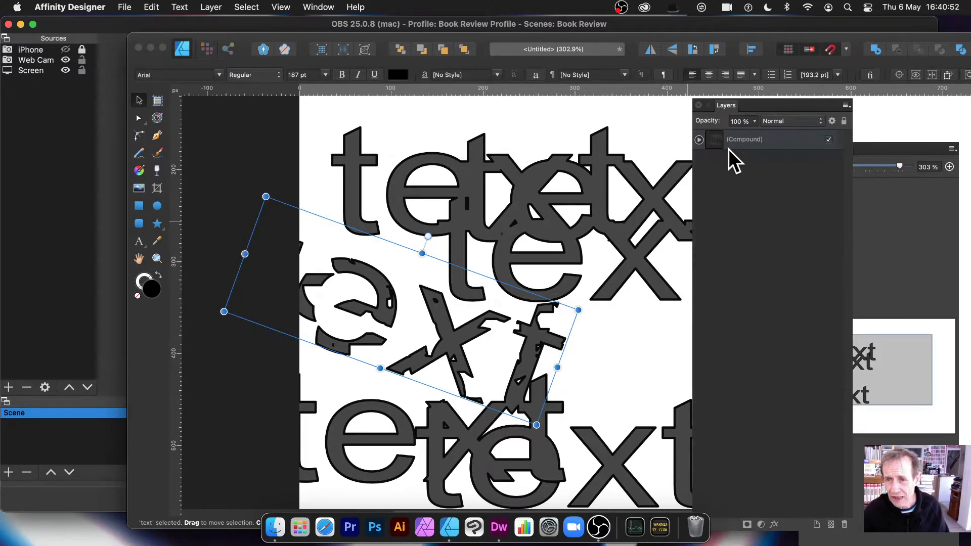
Shrink the compound, move it to the upper centre, and Alt-drag copies until there are ten compounds
click(755, 139)
drag(209, 128, 545, 348)
drag(634, 395, 481, 211)
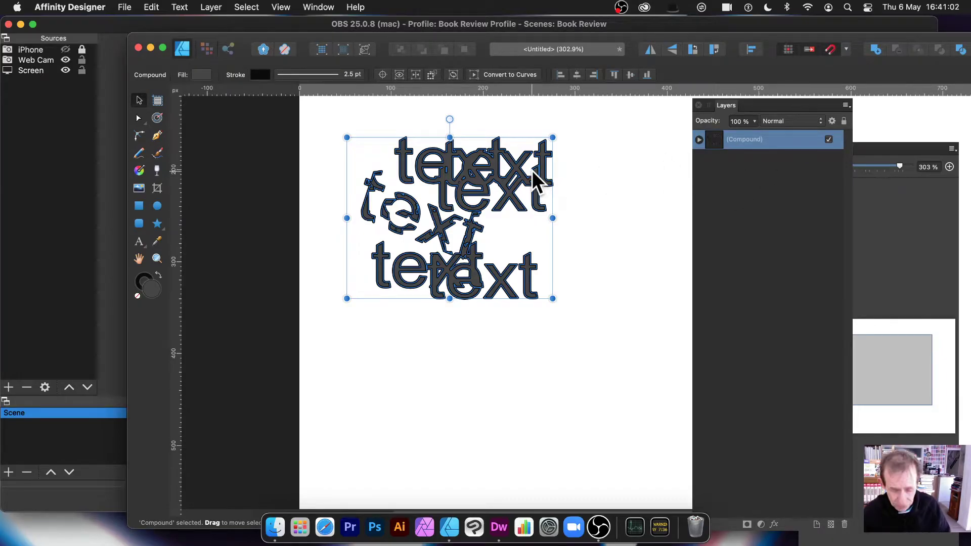
drag(468, 162, 426, 393)
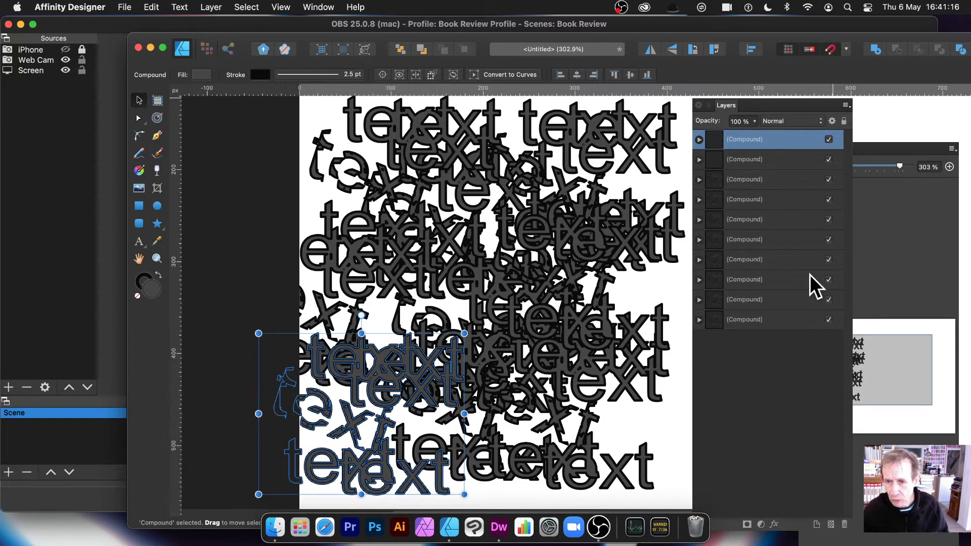
Merge all ten compounds into one with Layer > Create Compound
shift+click(757, 319)
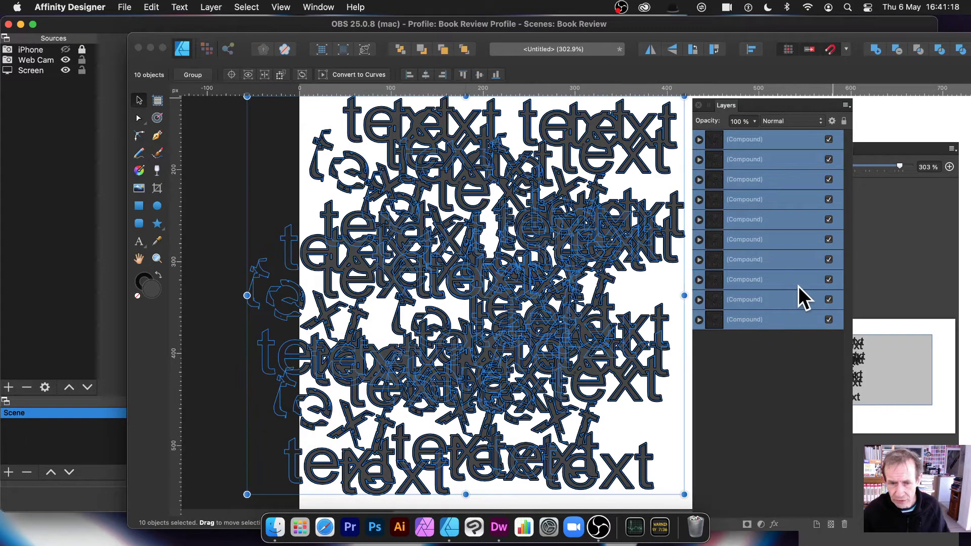
click(207, 6)
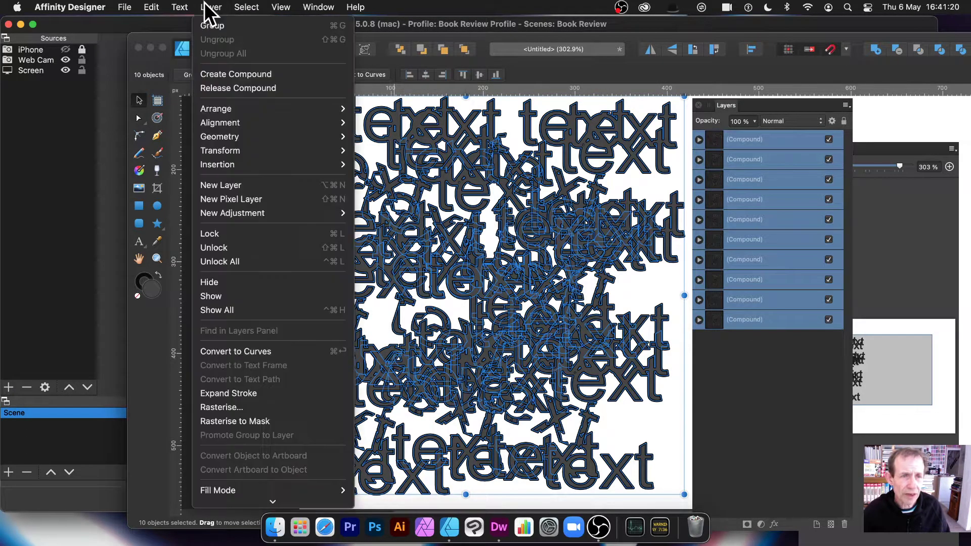
click(221, 71)
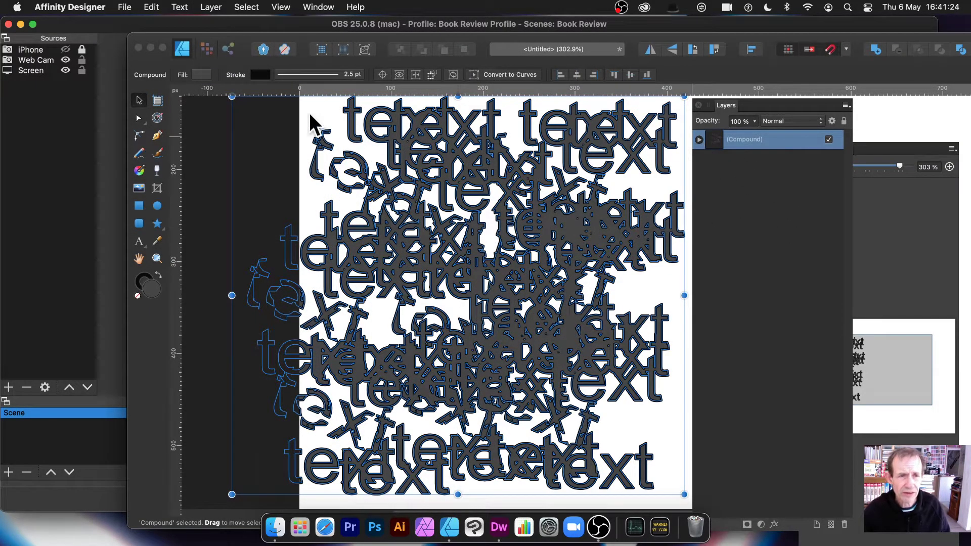
click(234, 98)
Resize and reposition the merged compound, then rotate it about 35° clockwise
drag(400, 226, 419, 239)
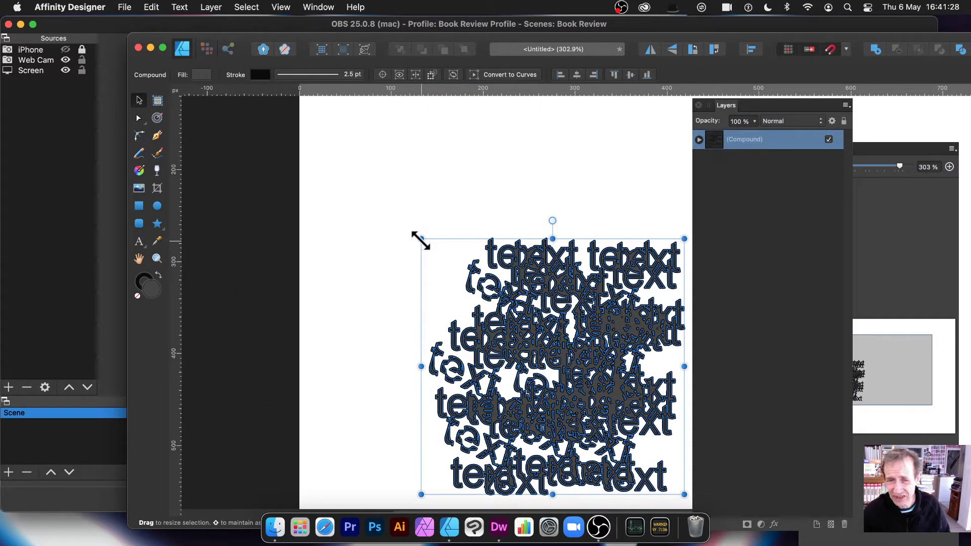
drag(550, 292, 437, 181)
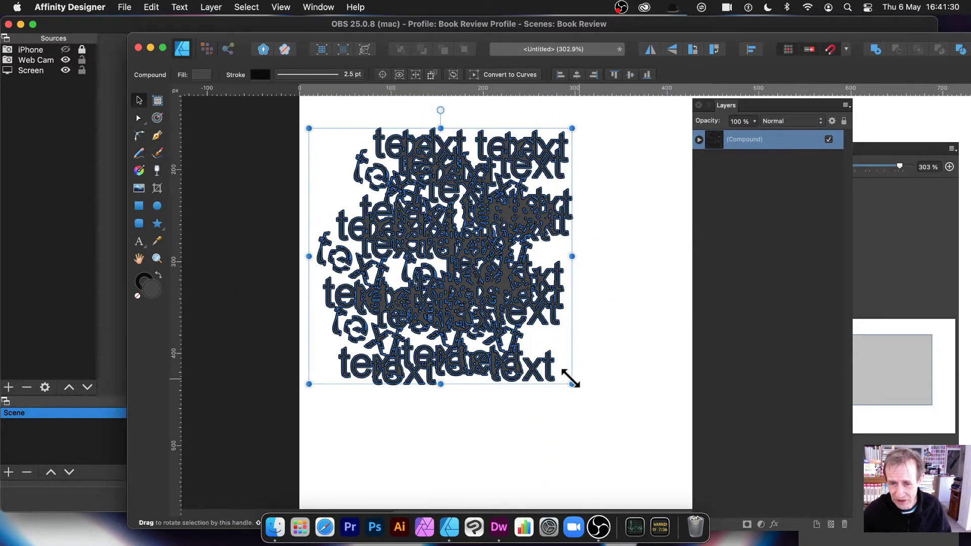
drag(607, 407, 645, 436)
drag(645, 118, 586, 247)
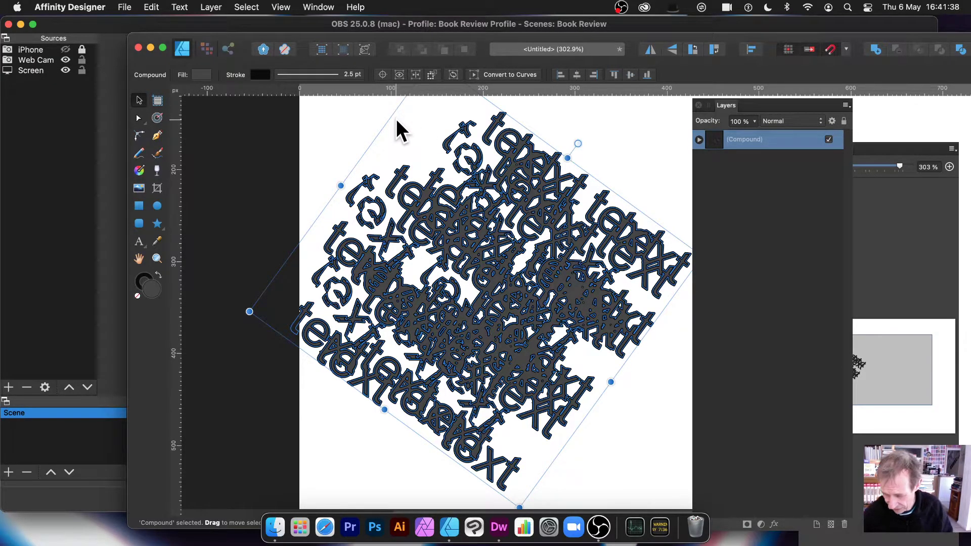
Expand the nested compound layers and test enlarging one text layer to 84.6 pt, then undo
click(699, 140)
click(705, 160)
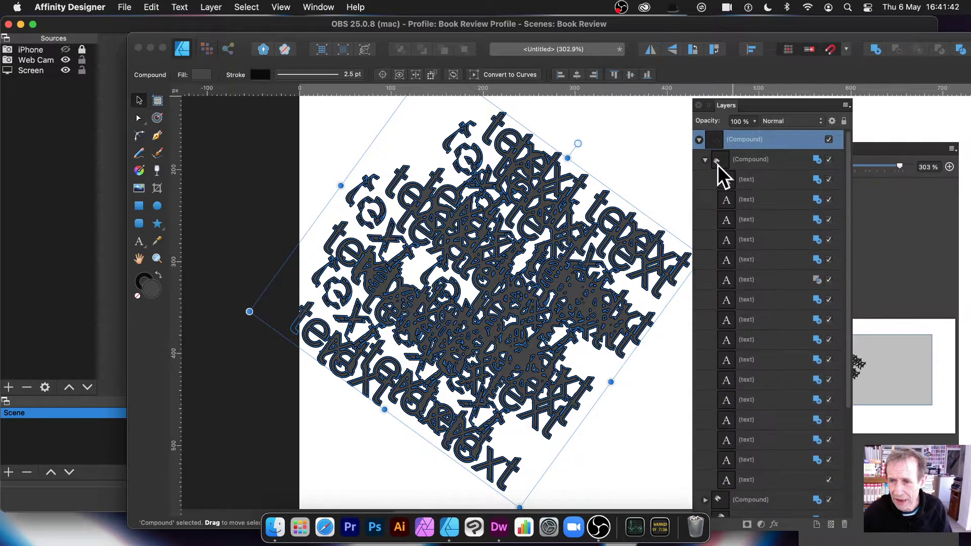
click(754, 201)
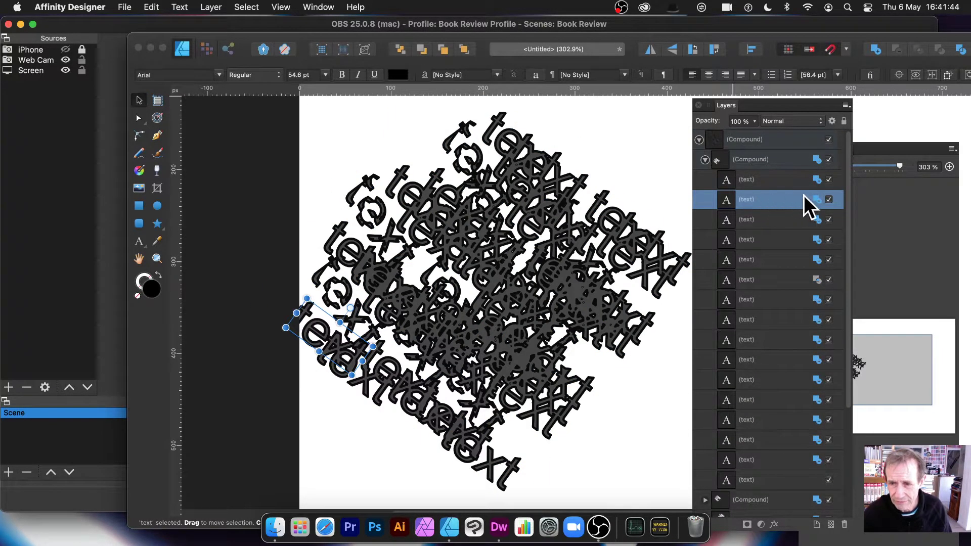
drag(374, 346, 442, 286)
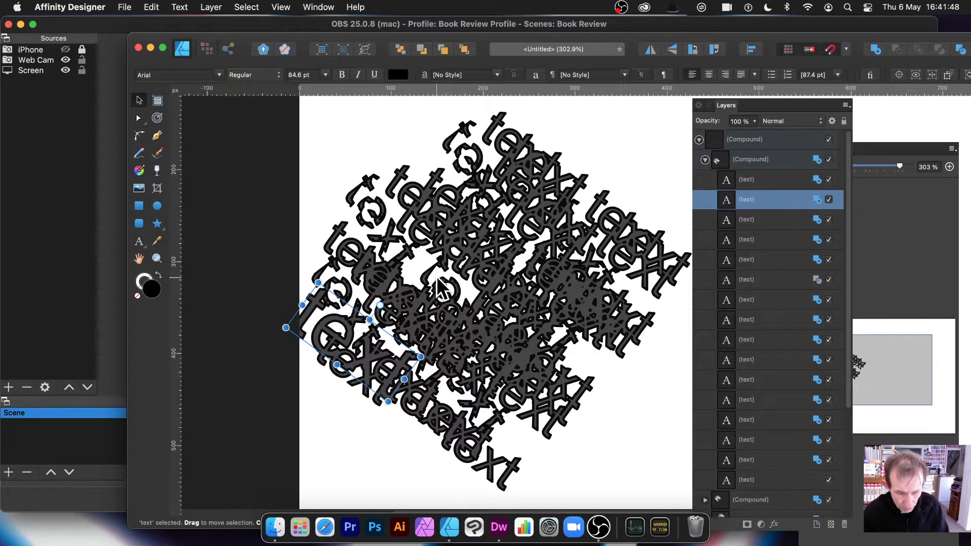
key(ctrl+z)
key(ctrl+z)
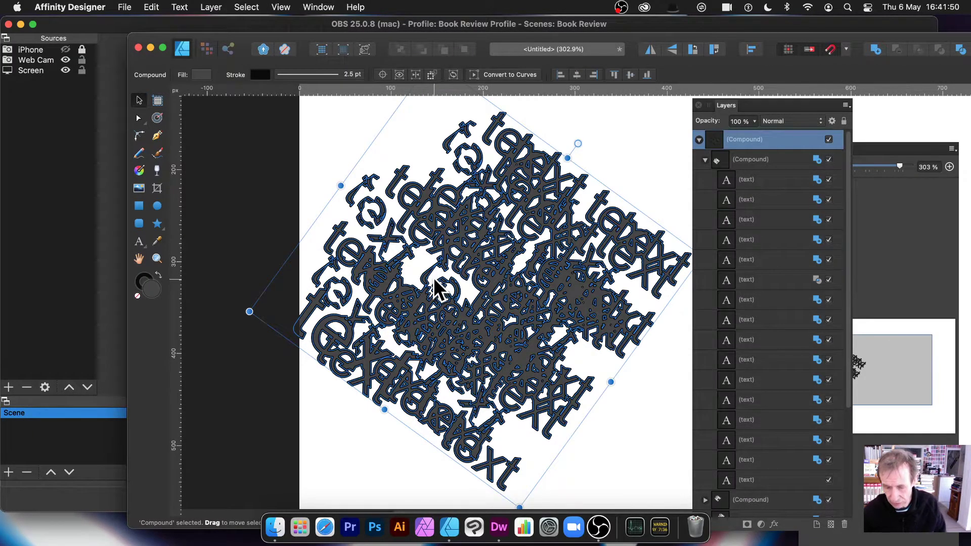
Clear the rotated compound and start a new Arial 12 pt Art Text object on the blank page
key(Delete)
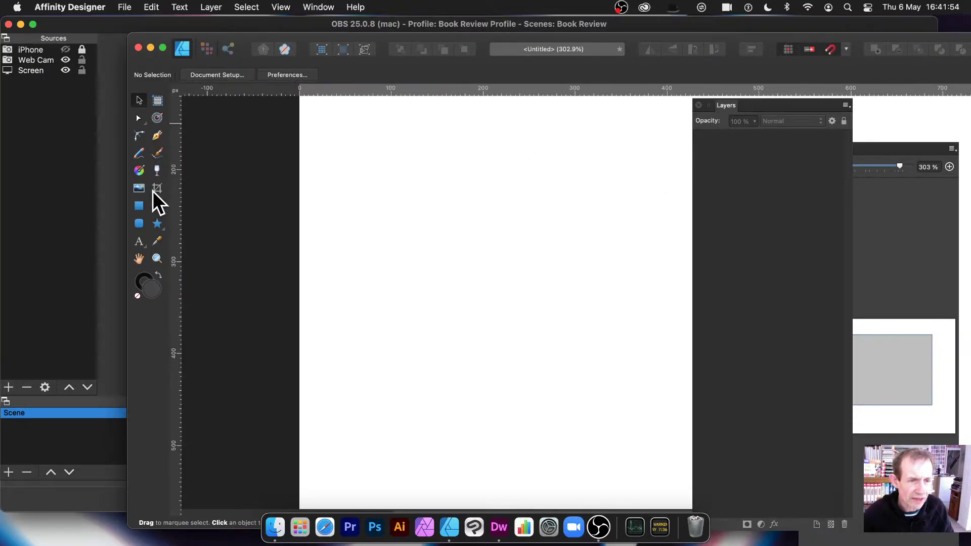
click(139, 240)
click(408, 234)
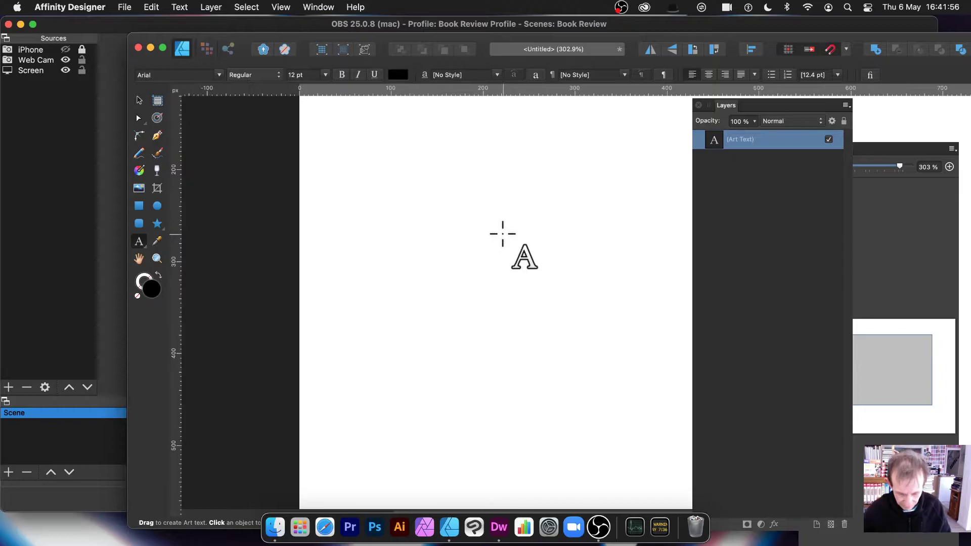
Finish the word 'text' and enlarge it to about 146.2 pt on the page
key(Escape)
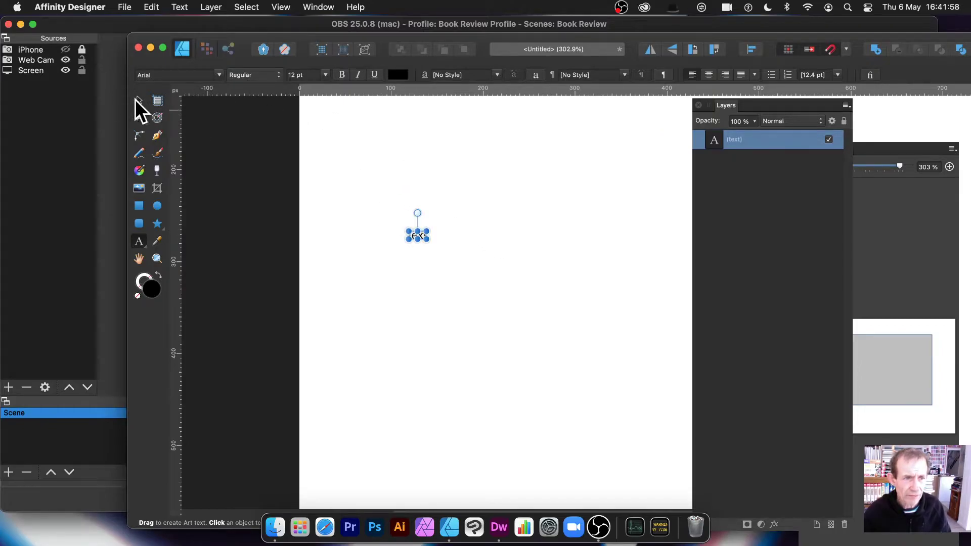
click(137, 100)
drag(426, 239, 622, 326)
Try contour outlines around the word, then undo the rounded contour so none remains
click(157, 118)
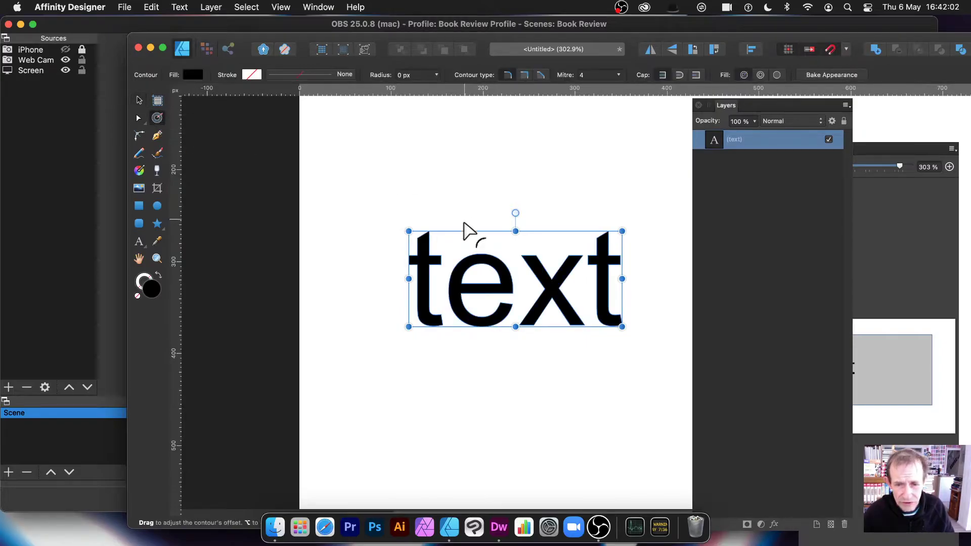
mouse_move(479, 263)
mouse_down()
mouse_move(462, 244)
mouse_move(486, 271)
mouse_move(481, 261)
mouse_up()
drag(445, 217, 432, 218)
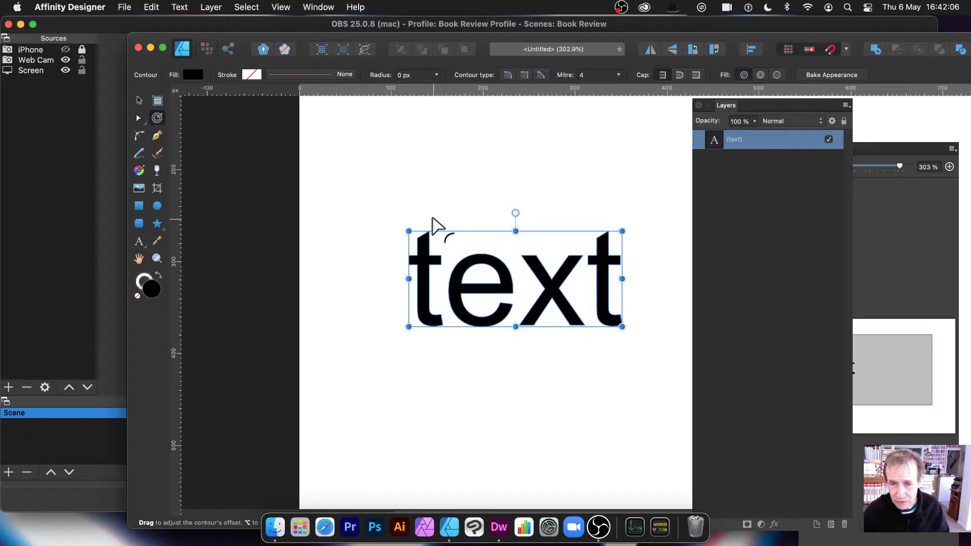
click(179, 6)
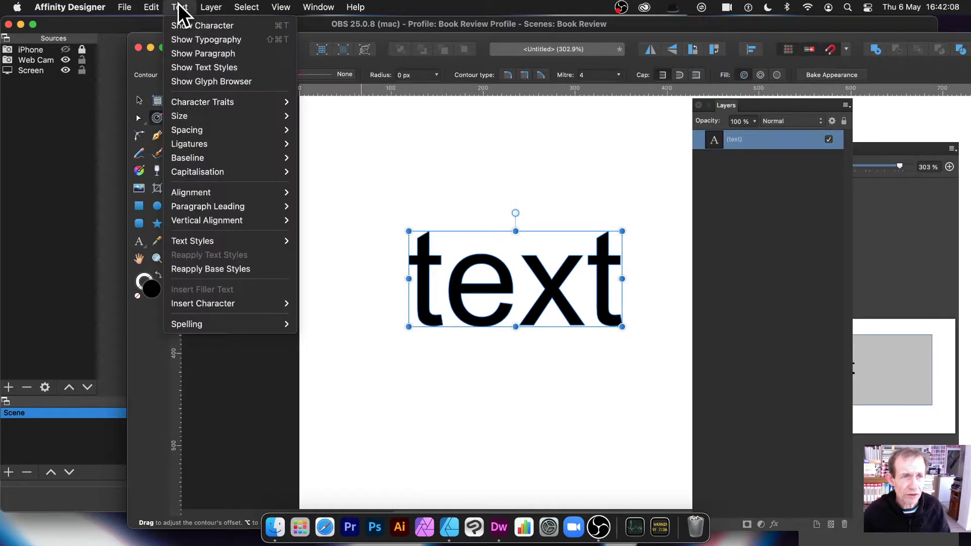
mouse_move(215, 7)
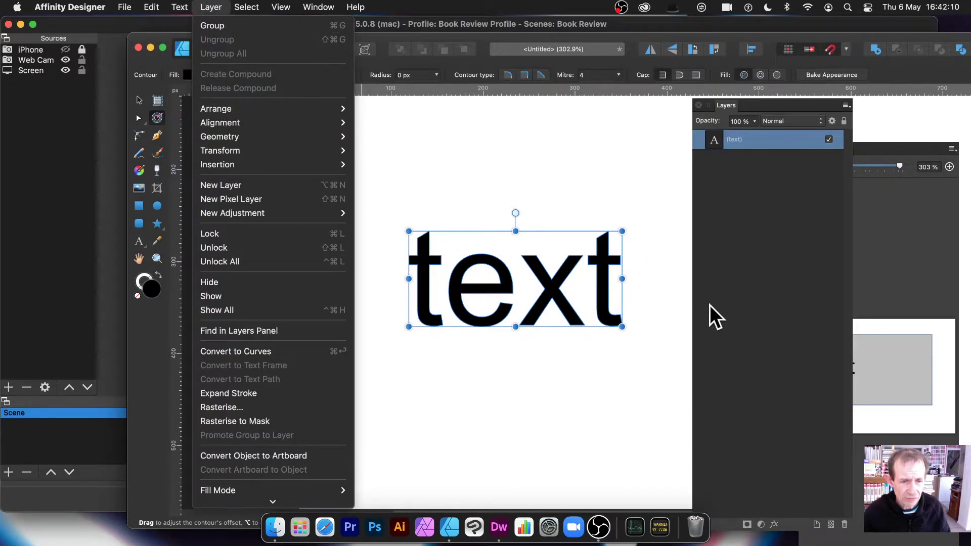
click(636, 321)
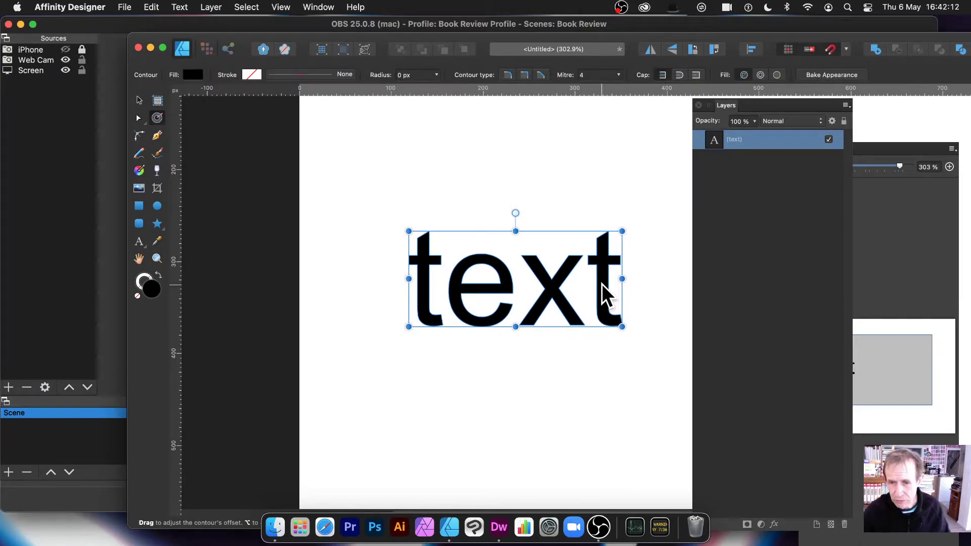
mouse_move(605, 296)
mouse_down()
mouse_move(592, 320)
mouse_move(613, 299)
mouse_up()
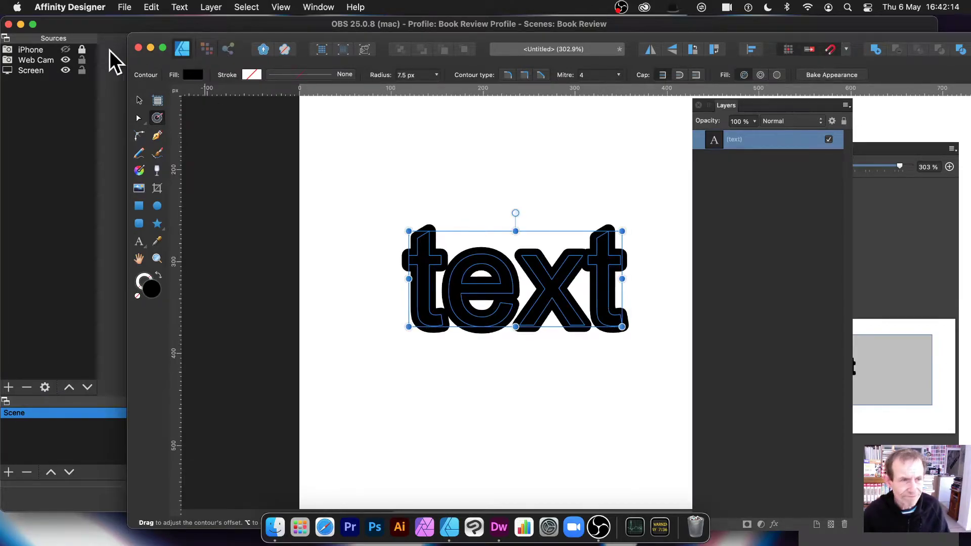
click(139, 100)
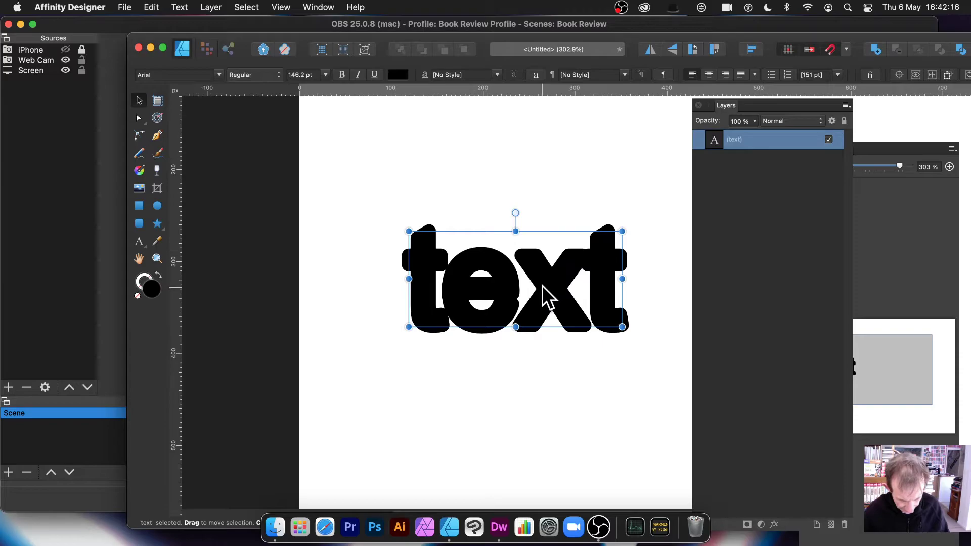
key(super+z)
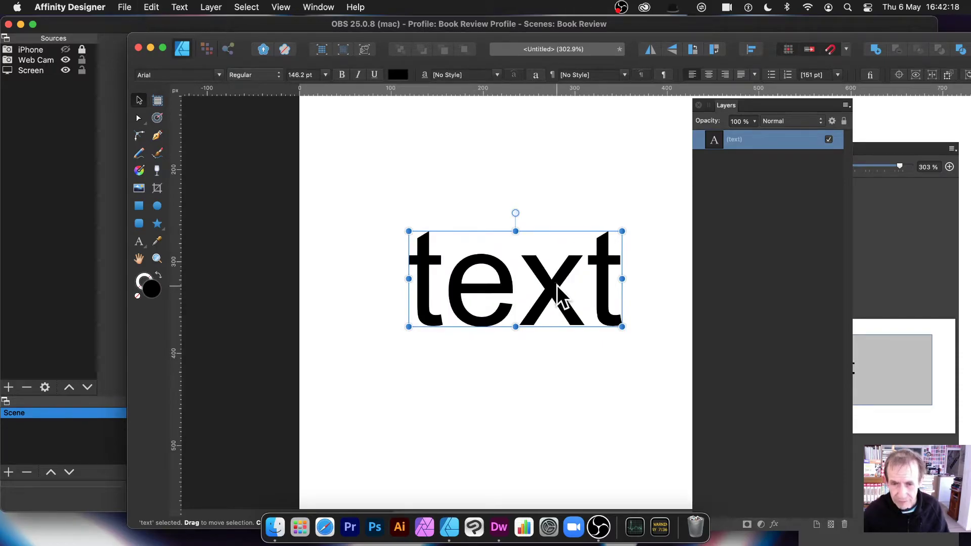
Duplicate the word offset down-right and combine both copies with Layer > Create Compound
drag(557, 284, 597, 309)
drag(356, 205, 692, 397)
click(180, 7)
mouse_move(204, 7)
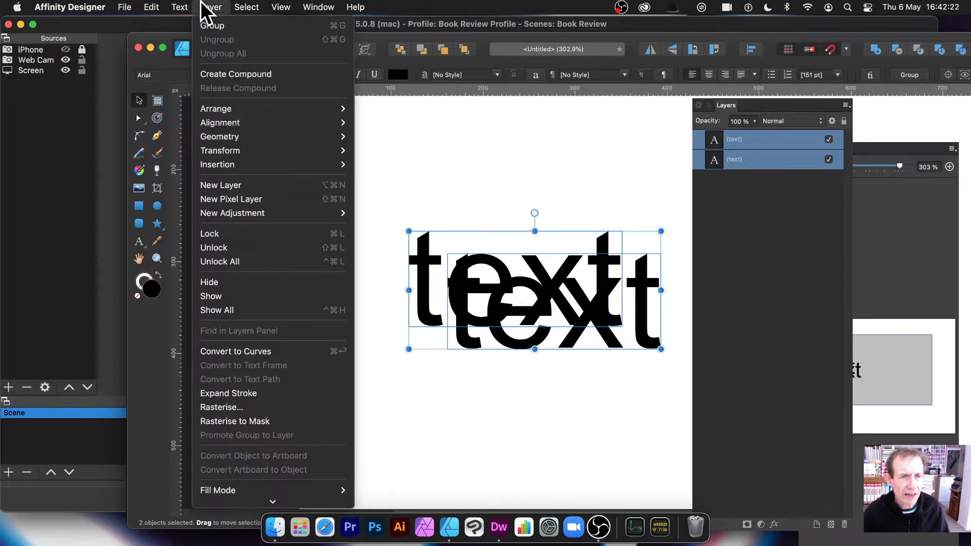
click(230, 73)
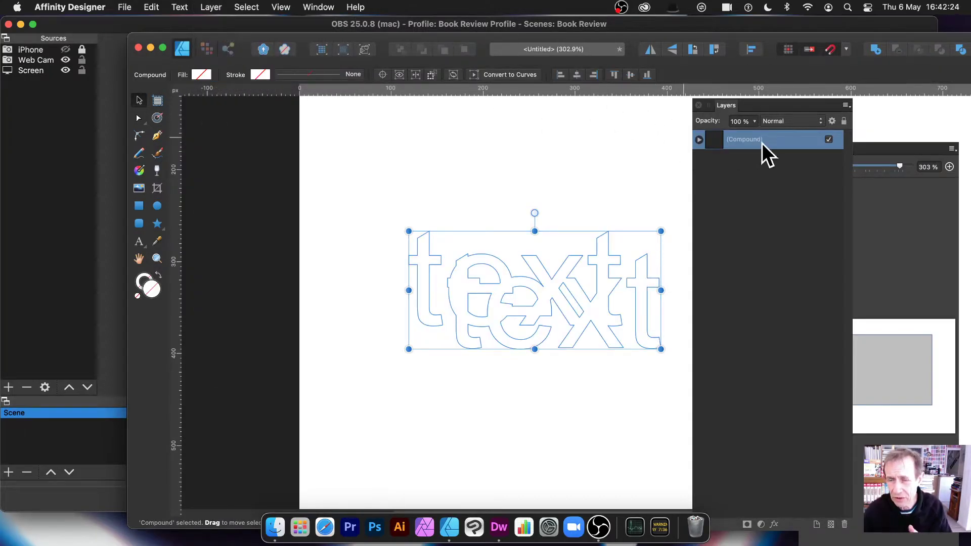
Set the first text layer inside the compound to Subtract
click(698, 140)
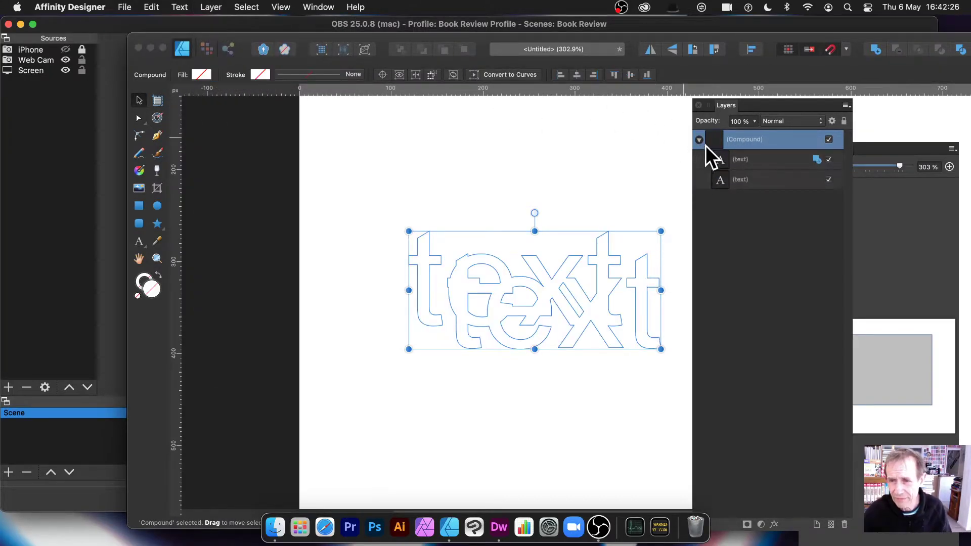
click(751, 160)
click(817, 160)
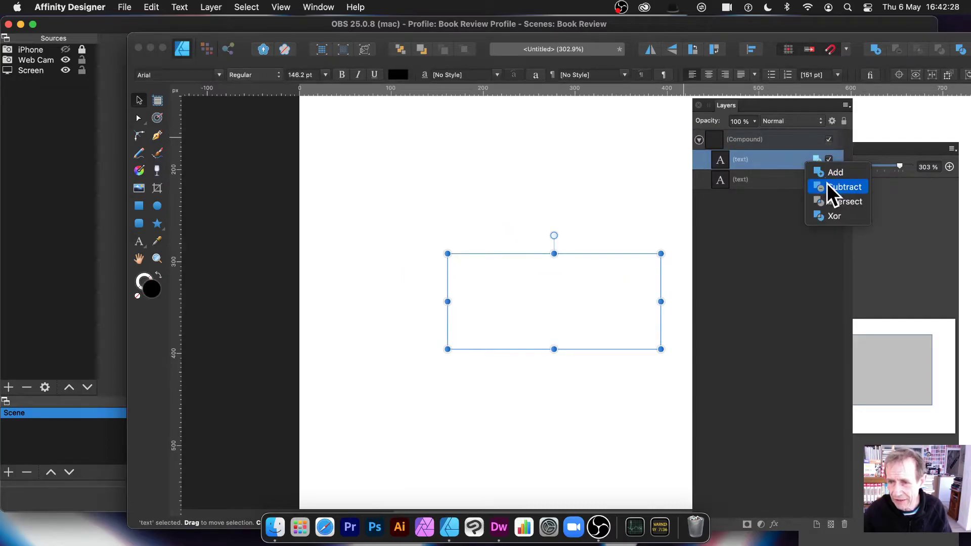
click(827, 184)
Give the compound a black outline stroke 2 pt wide
click(741, 139)
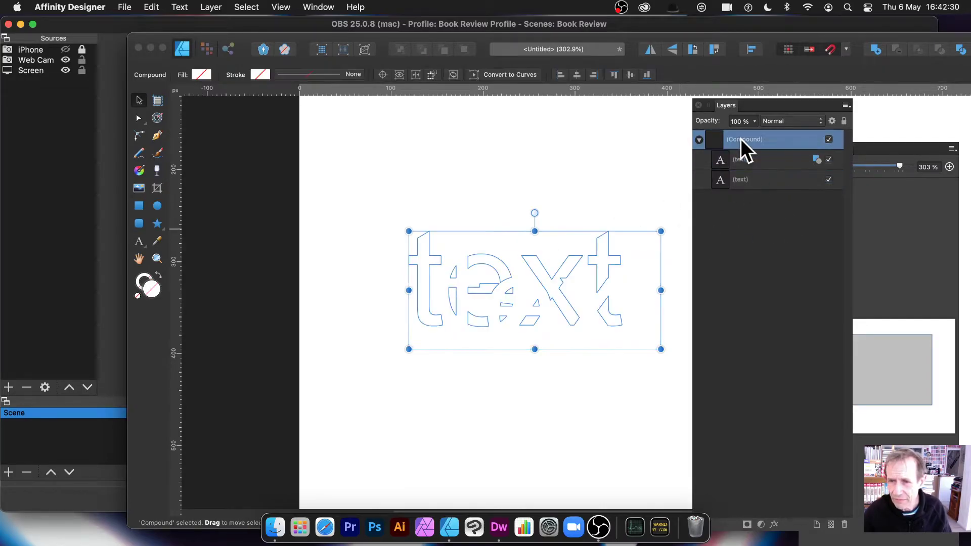
drag(318, 154, 672, 373)
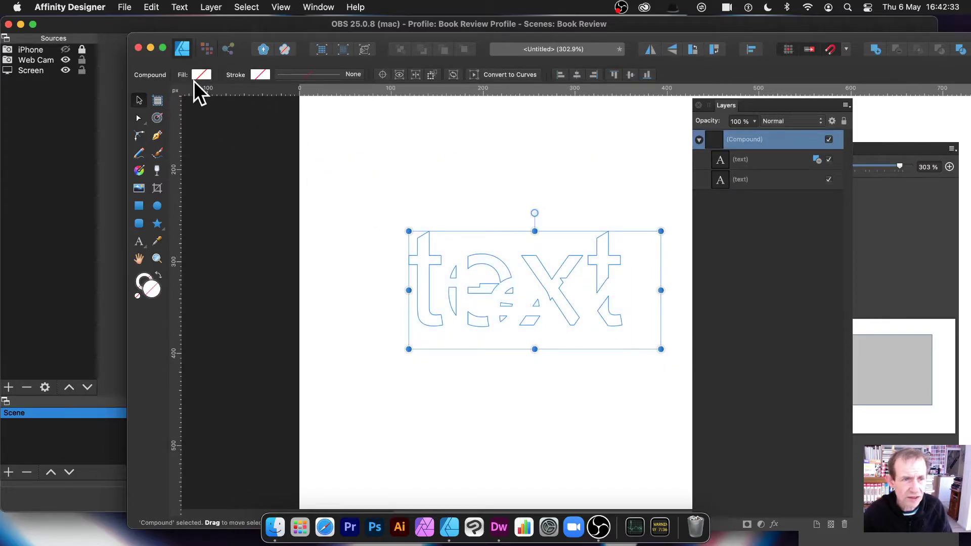
click(257, 74)
drag(326, 149, 295, 111)
click(305, 76)
Try contour offsets on the whole compound with the Contour Tool
click(514, 202)
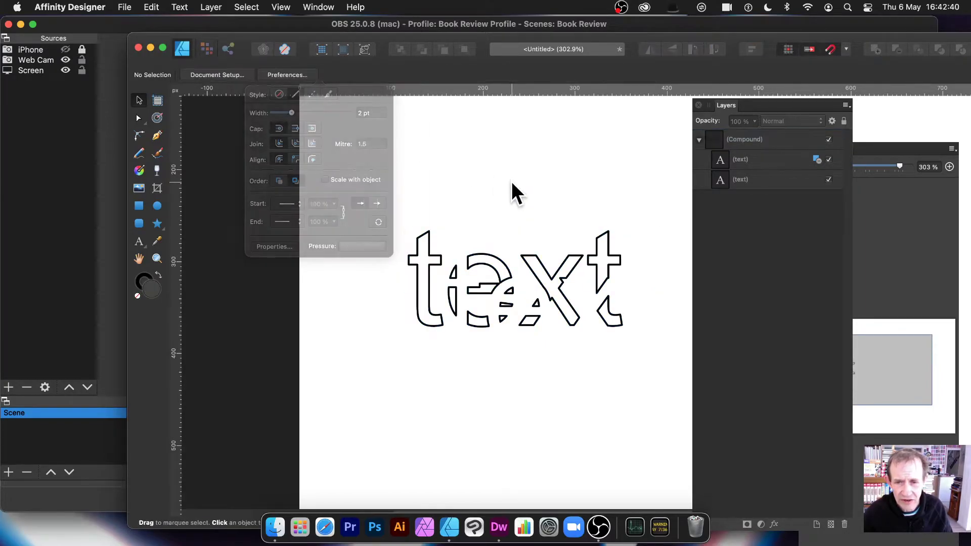
drag(375, 196, 685, 382)
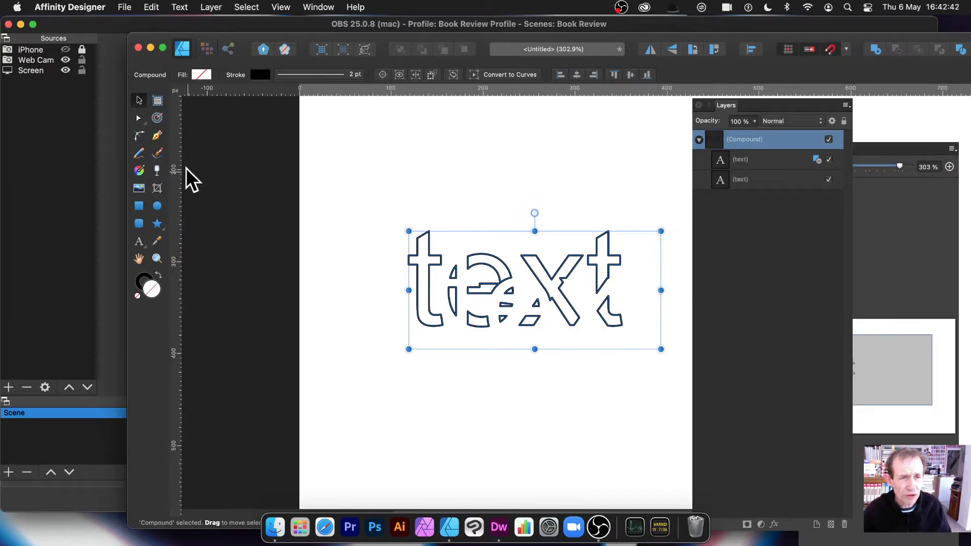
click(157, 117)
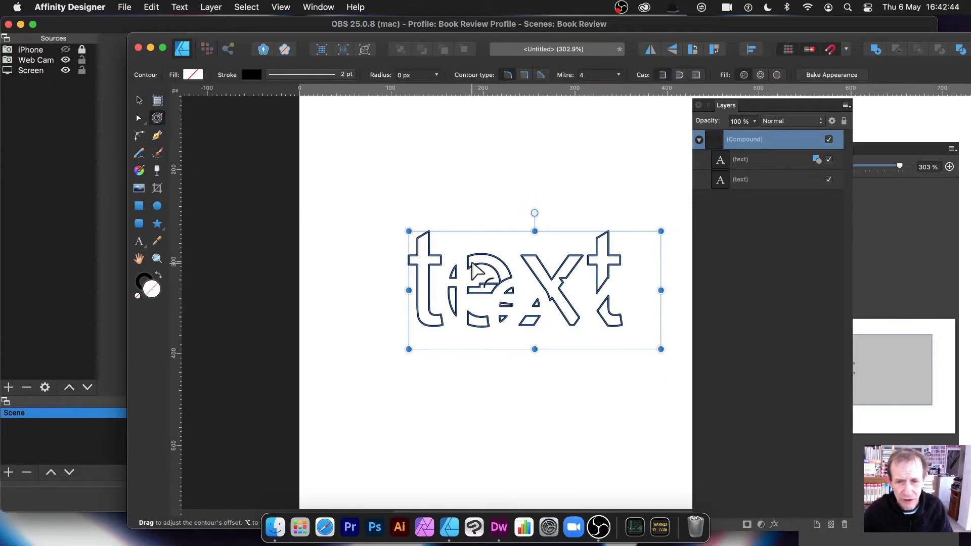
drag(476, 256, 498, 273)
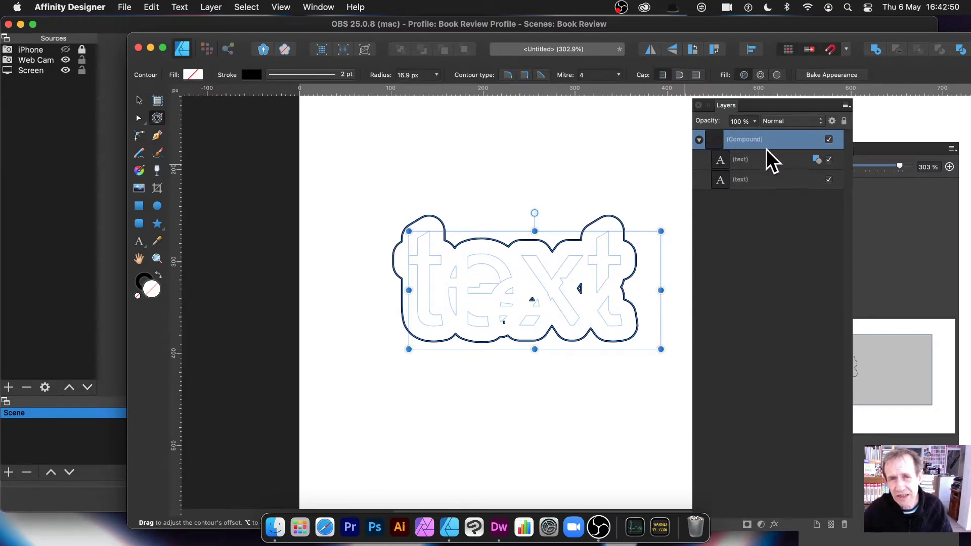
drag(463, 206, 488, 278)
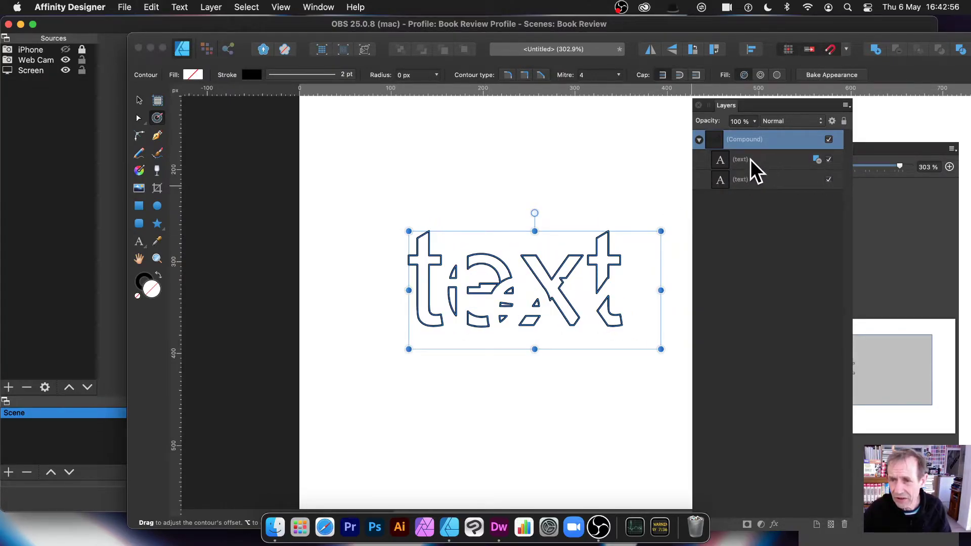
Undo a contour on the first text layer, give the second a −0.2 px contour, and reselect the compound
click(752, 169)
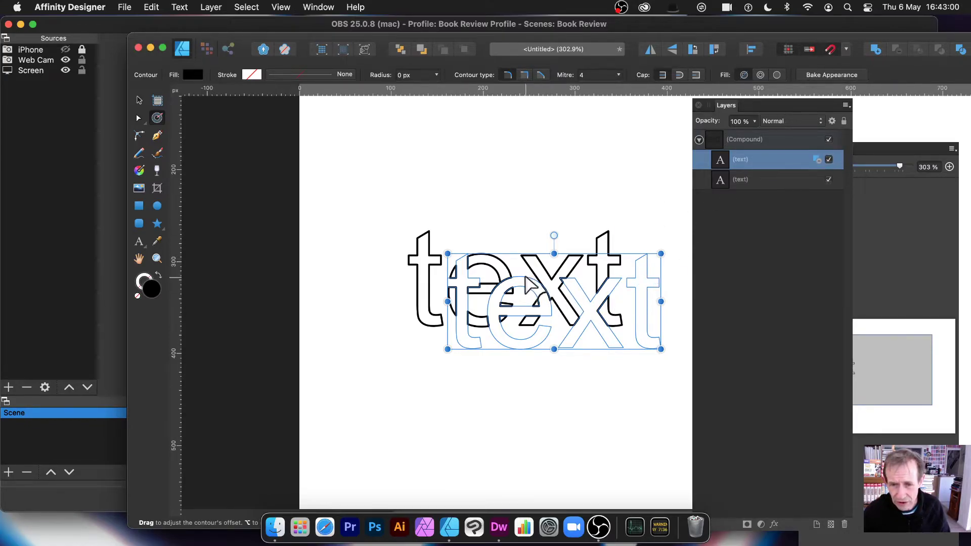
mouse_move(526, 289)
mouse_down()
mouse_move(528, 263)
mouse_move(537, 282)
mouse_move(521, 277)
mouse_move(531, 288)
mouse_up()
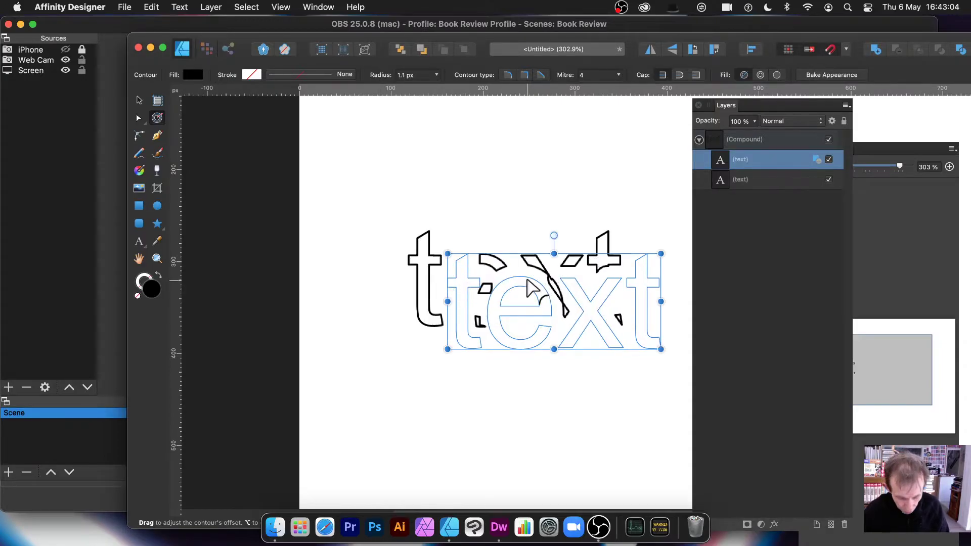
key(super+z)
click(751, 183)
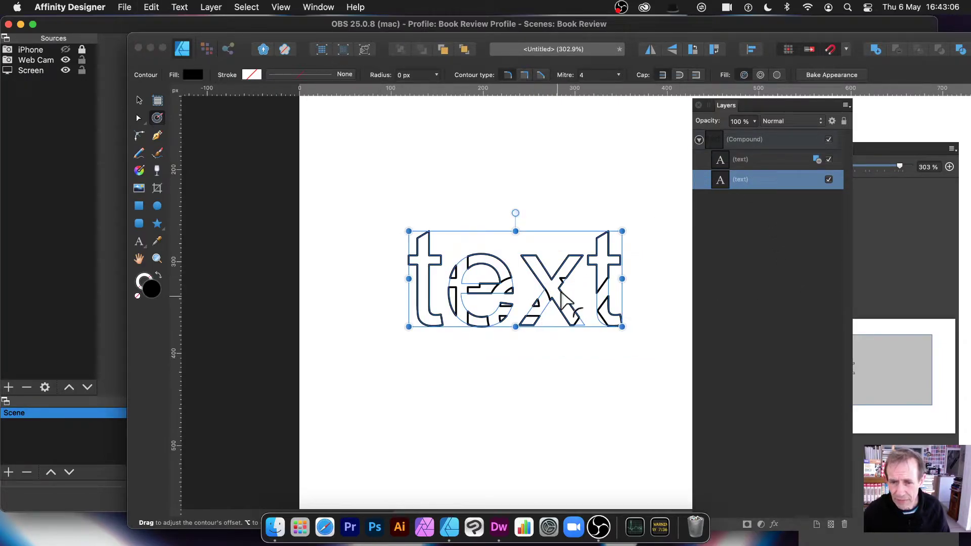
mouse_move(564, 280)
mouse_down()
mouse_move(553, 273)
mouse_move(564, 285)
mouse_up()
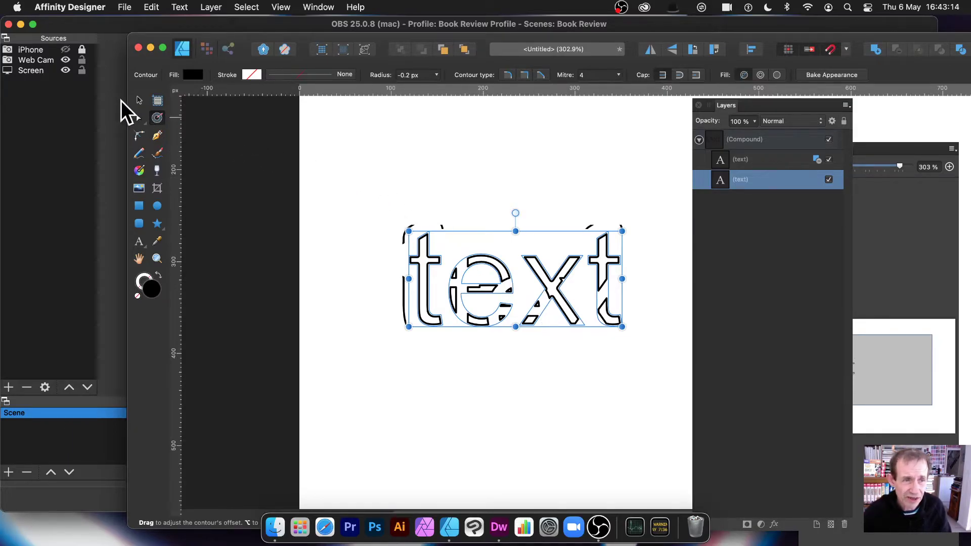
click(140, 99)
click(357, 196)
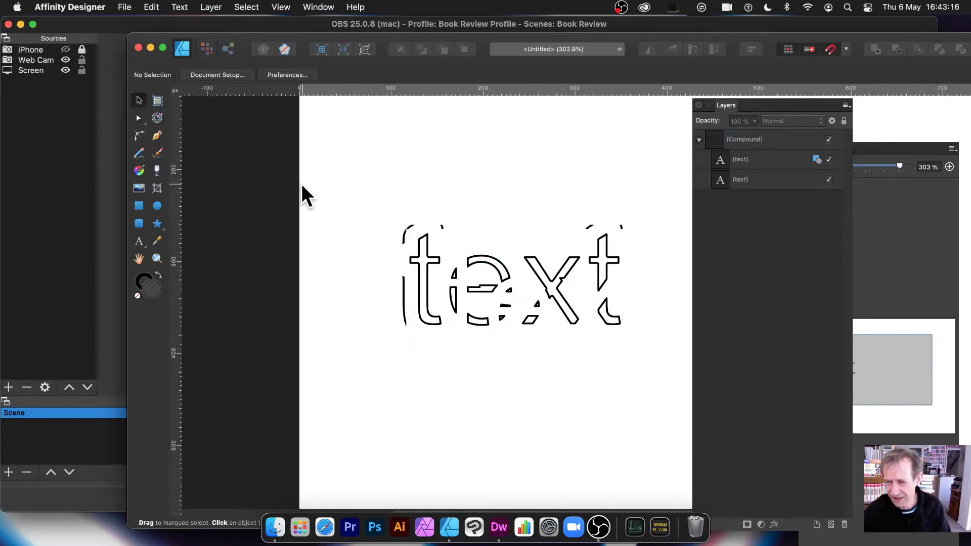
drag(361, 173, 672, 404)
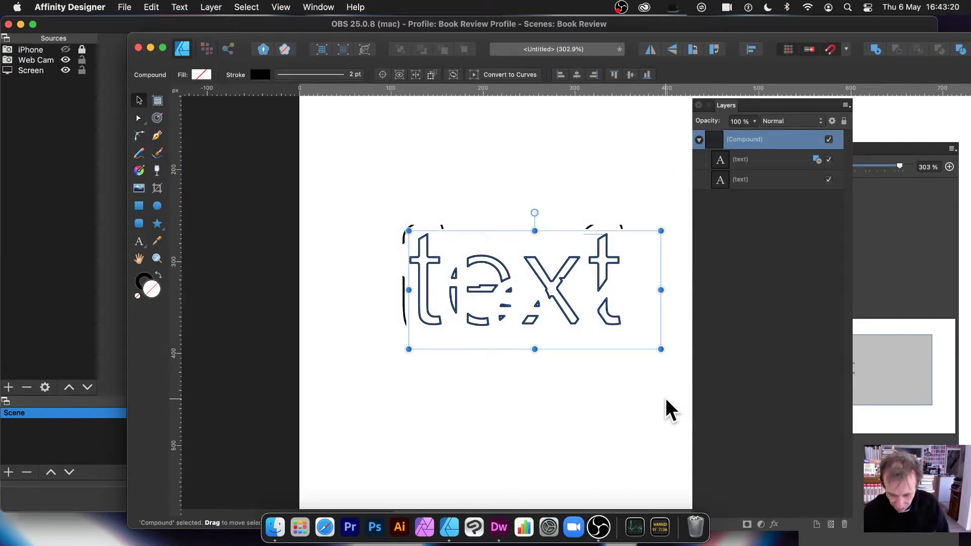
Delete the compound word and type 'text' as a new artistic text object
key(Delete)
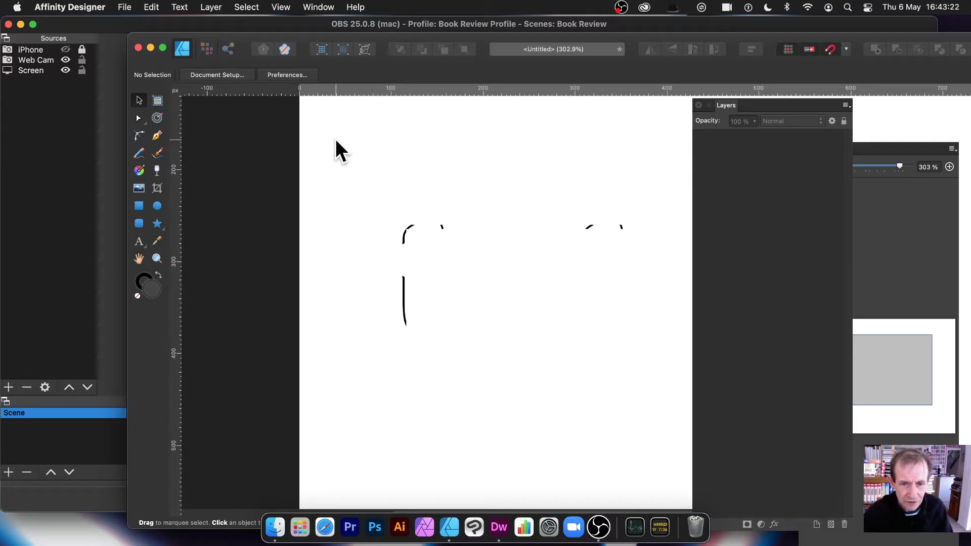
drag(348, 144, 706, 380)
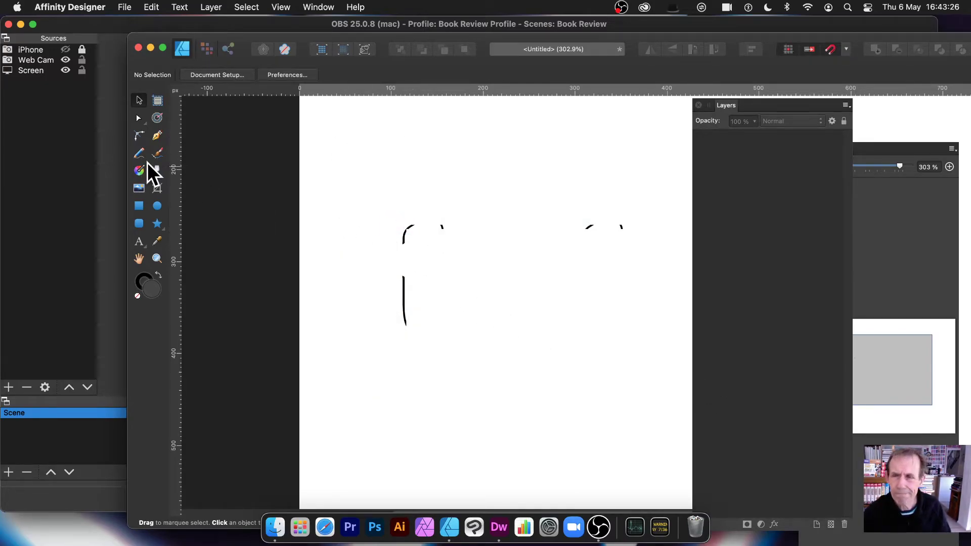
click(138, 241)
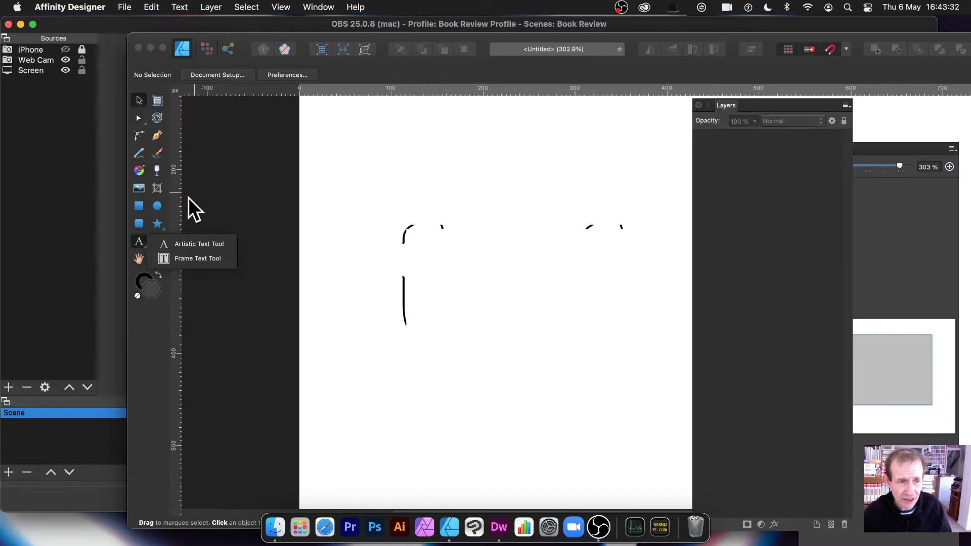
click(185, 243)
click(471, 234)
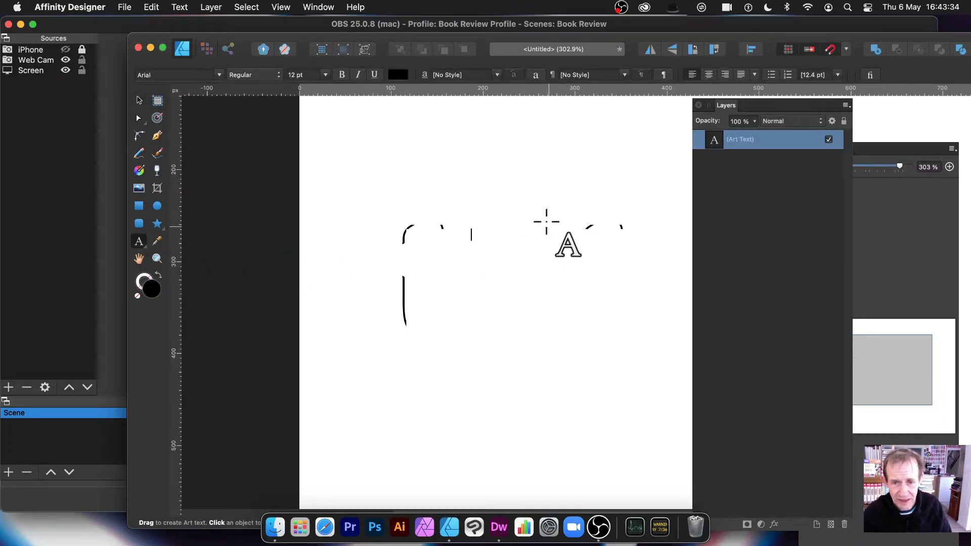
text(text)
Enlarge the Arial word to 228.1 pt and position it across the upper middle of the page
key(Escape)
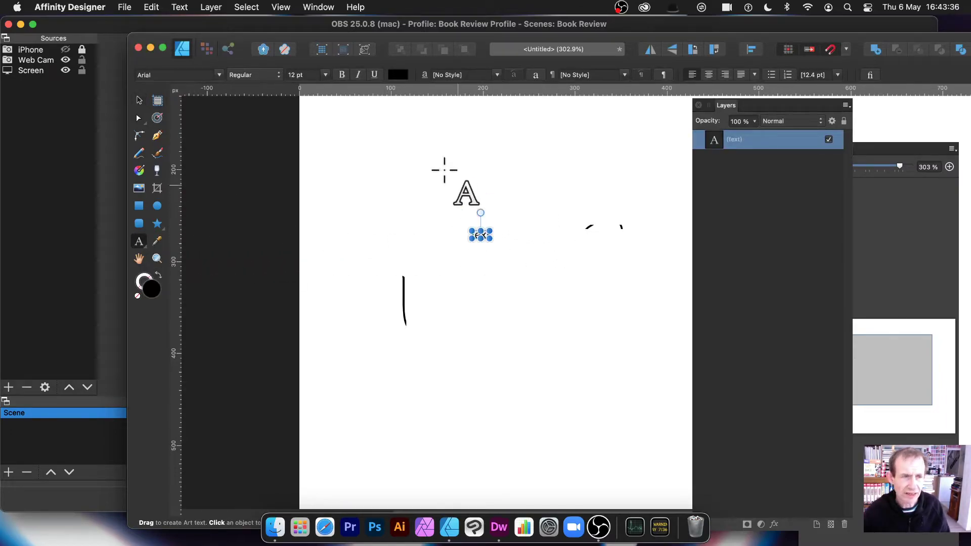
click(139, 100)
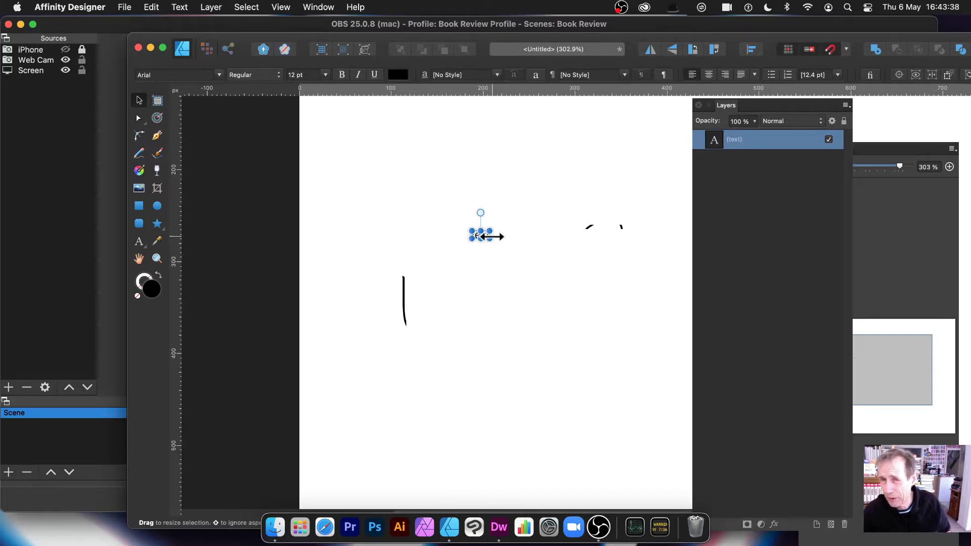
drag(489, 236, 662, 313)
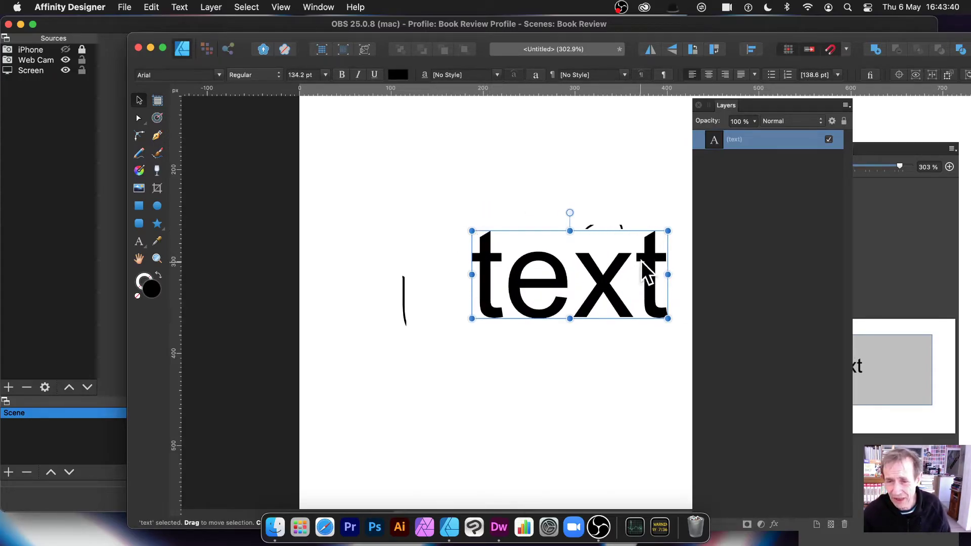
drag(642, 259, 524, 207)
mouse_move(551, 264)
mouse_down()
mouse_move(677, 313)
mouse_move(561, 264)
mouse_up()
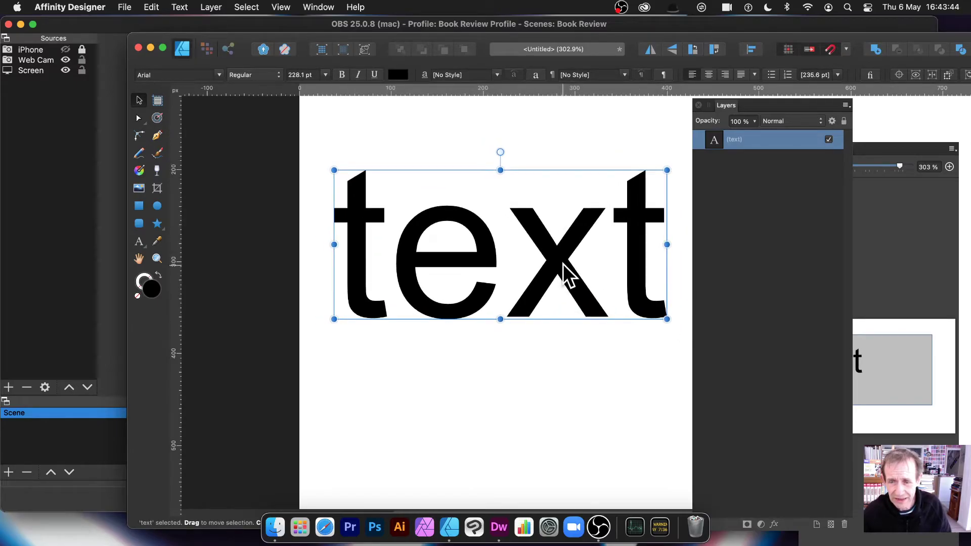
click(162, 206)
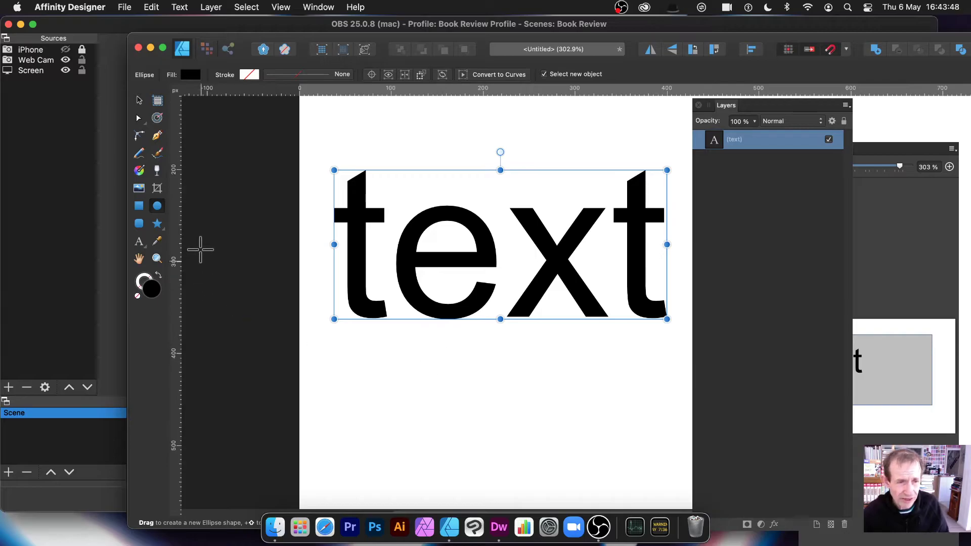
Draw a five-point star and move it over the letters 'ex'
click(157, 223)
drag(506, 280, 644, 412)
click(139, 100)
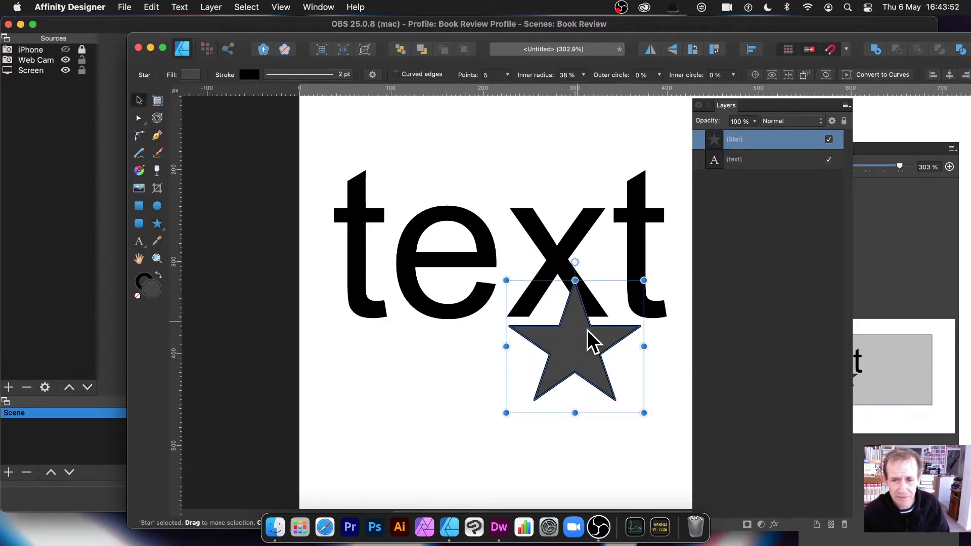
drag(590, 340, 531, 286)
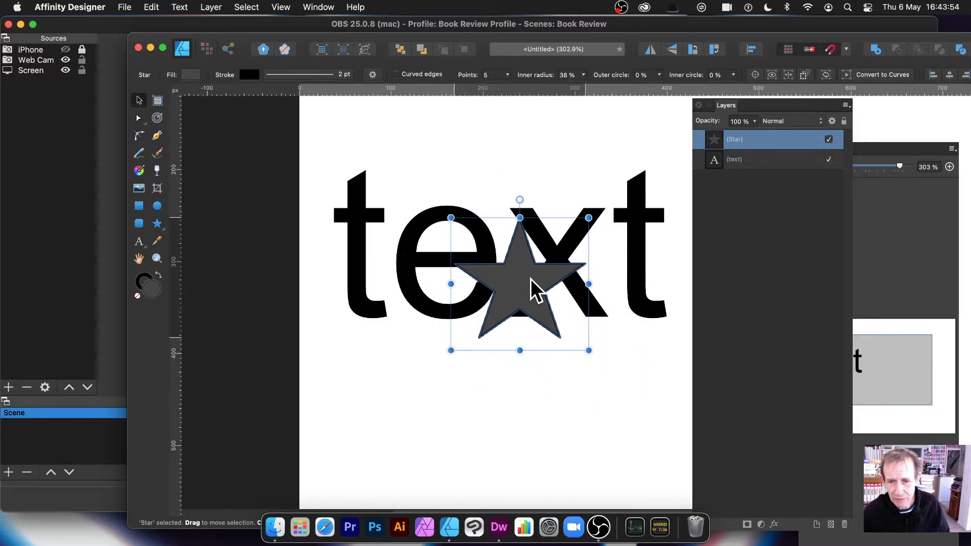
Combine the star and the word 'text' into a compound
drag(287, 140, 701, 402)
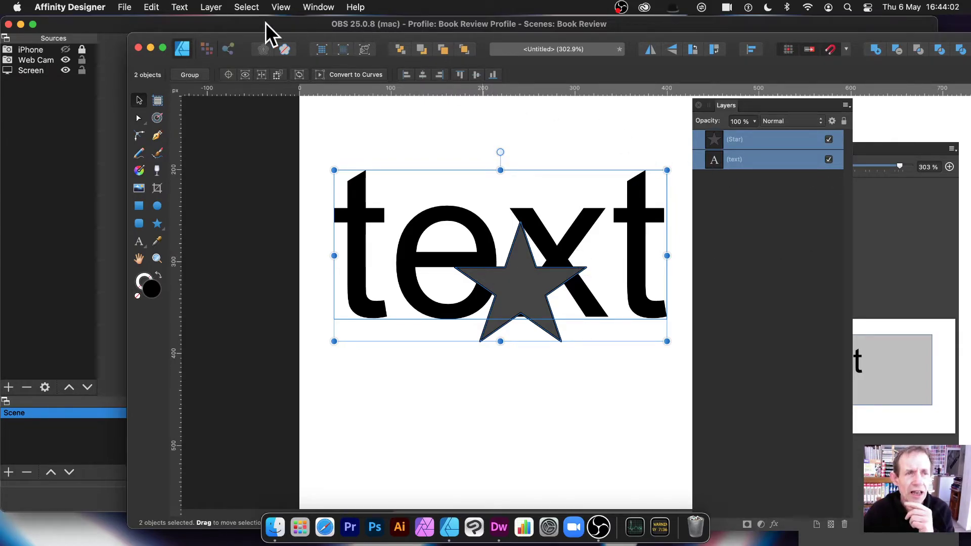
click(211, 7)
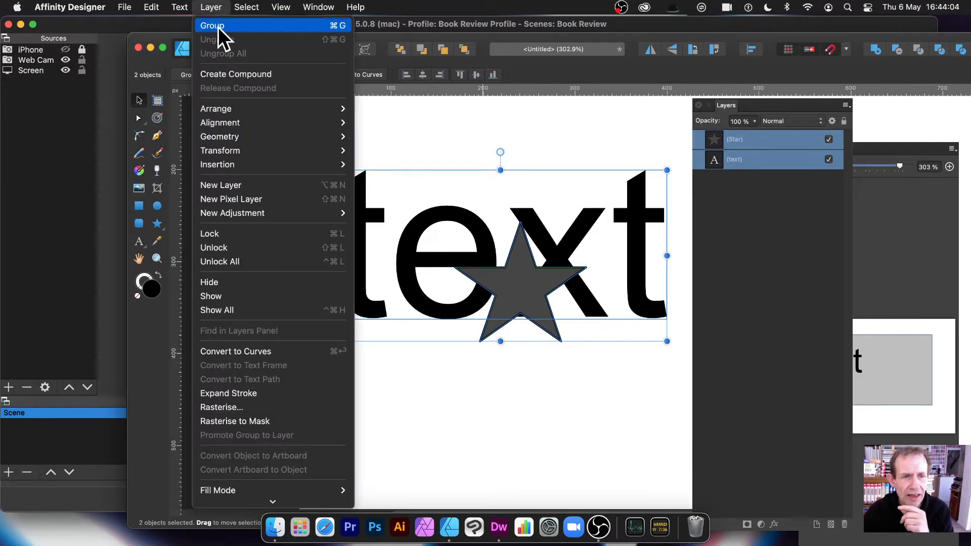
click(232, 75)
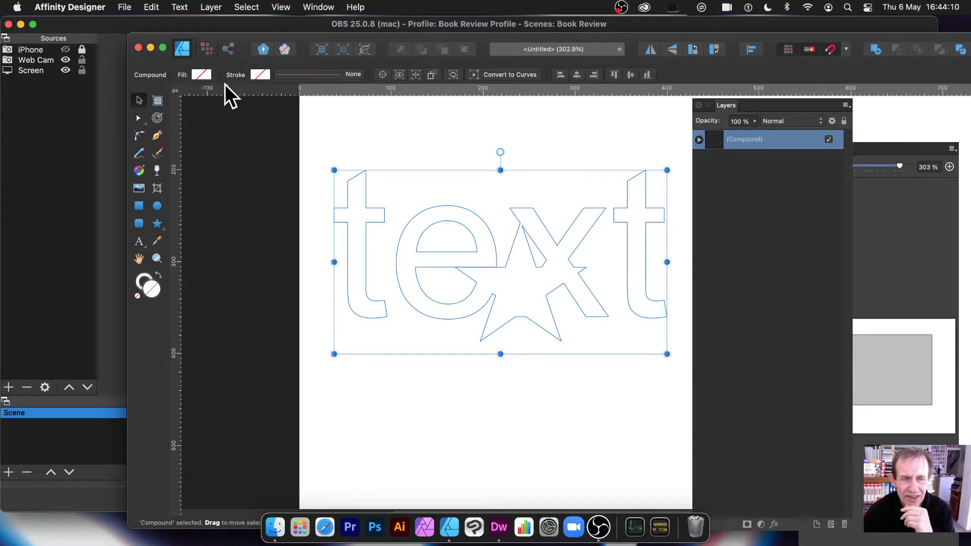
Give the compound a grey outline stroke 3 pt wide
click(260, 74)
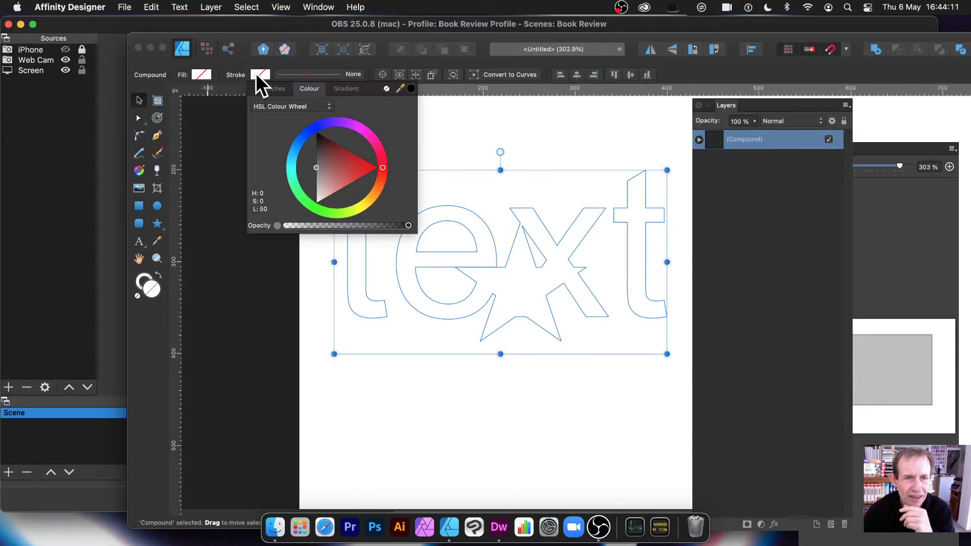
click(326, 160)
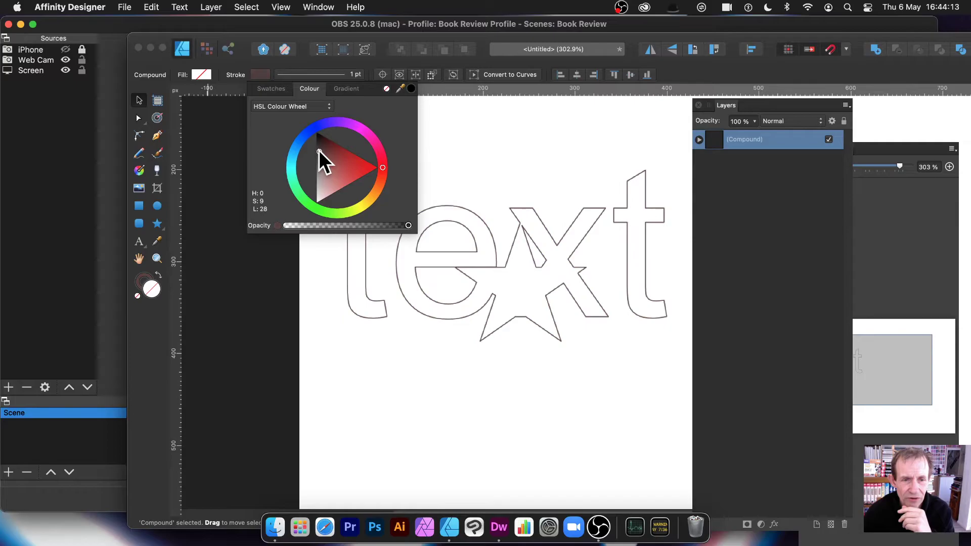
click(338, 74)
click(293, 111)
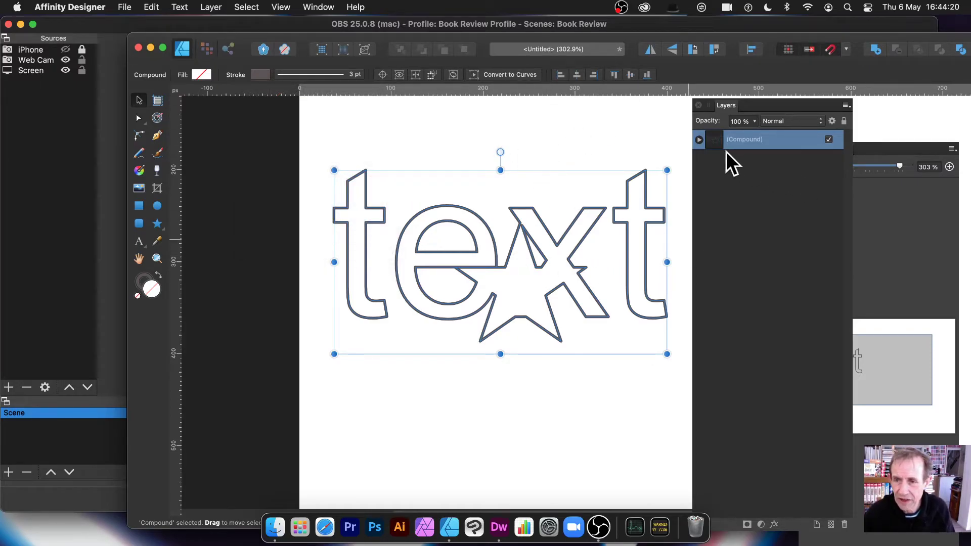
click(699, 140)
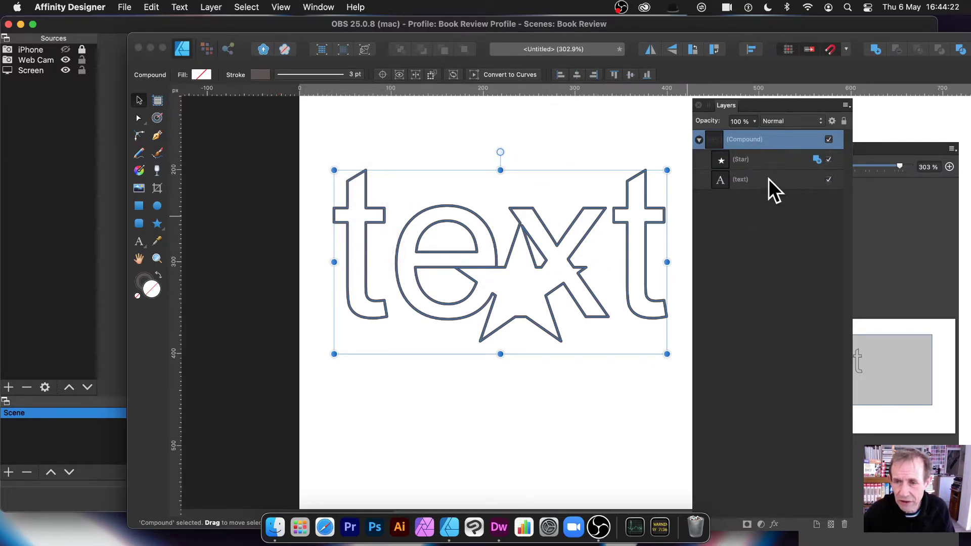
Try a contour offset on the compound, then undo it
click(157, 118)
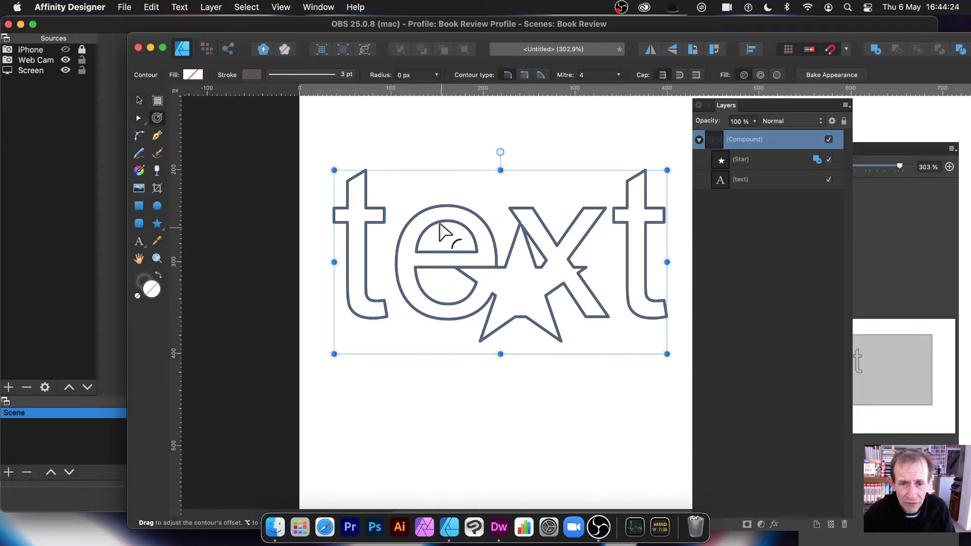
drag(440, 225, 462, 222)
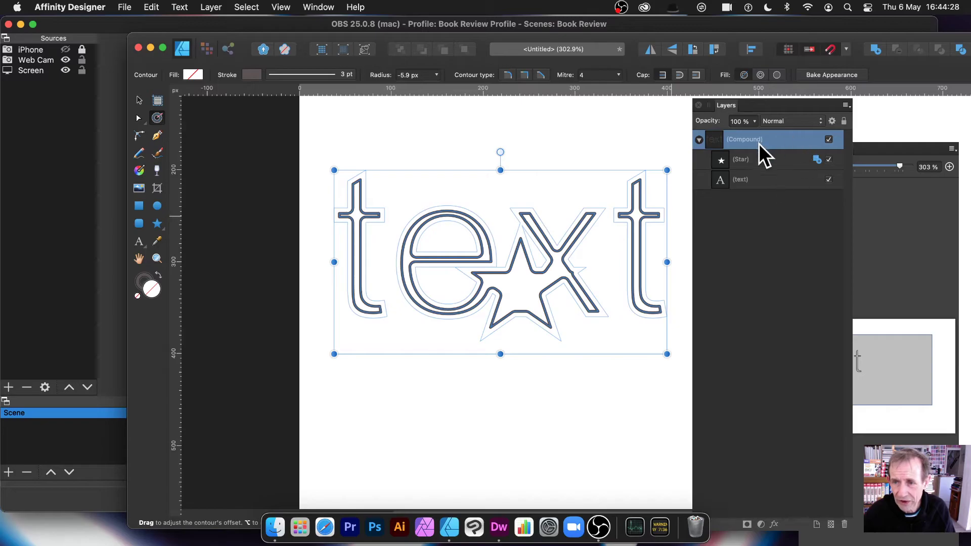
key(super+z)
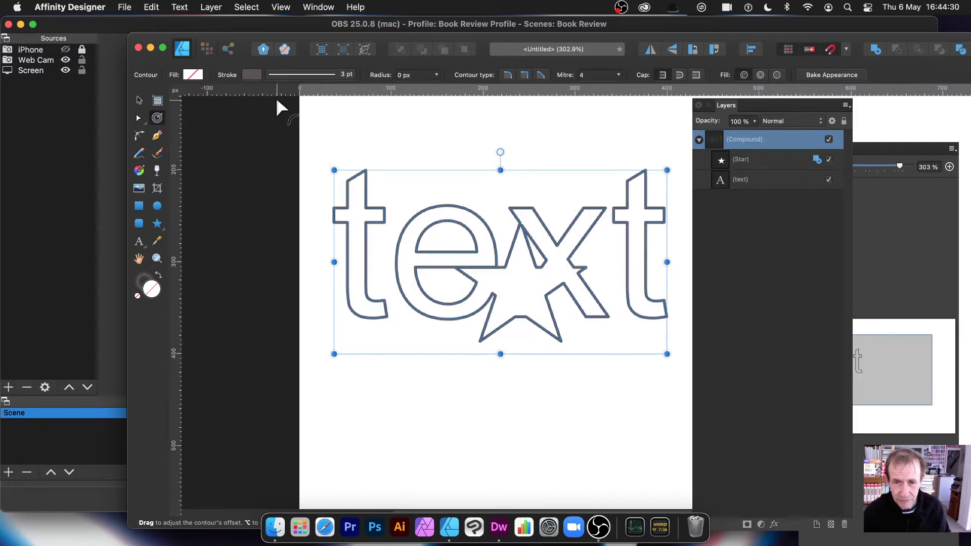
Give the star a rounded 23.5 px contour and set its combine mode to Subtract
click(745, 160)
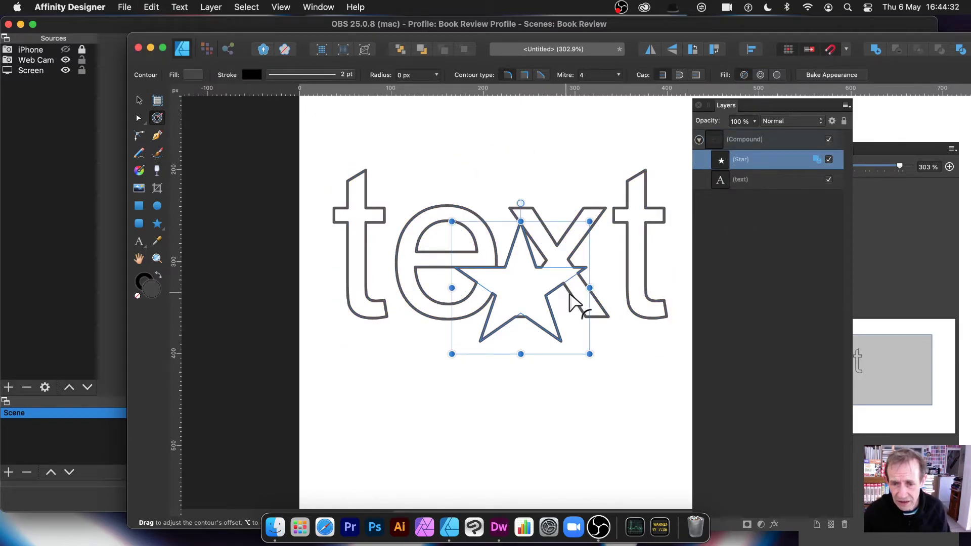
drag(581, 303, 589, 318)
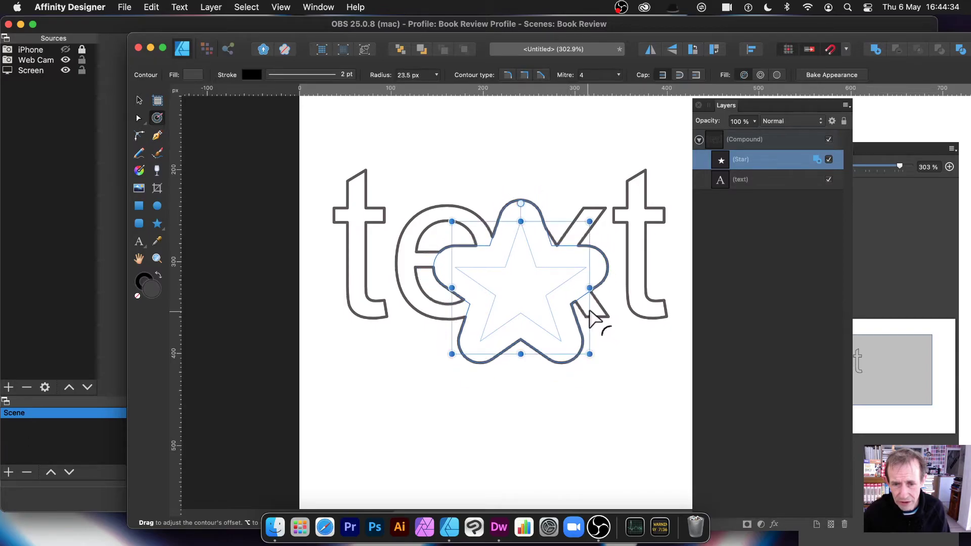
click(818, 160)
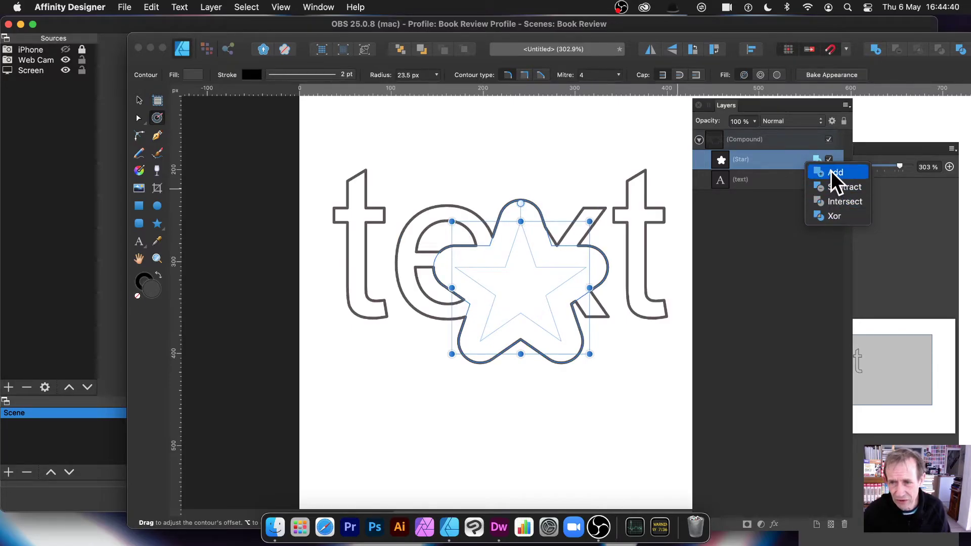
click(838, 188)
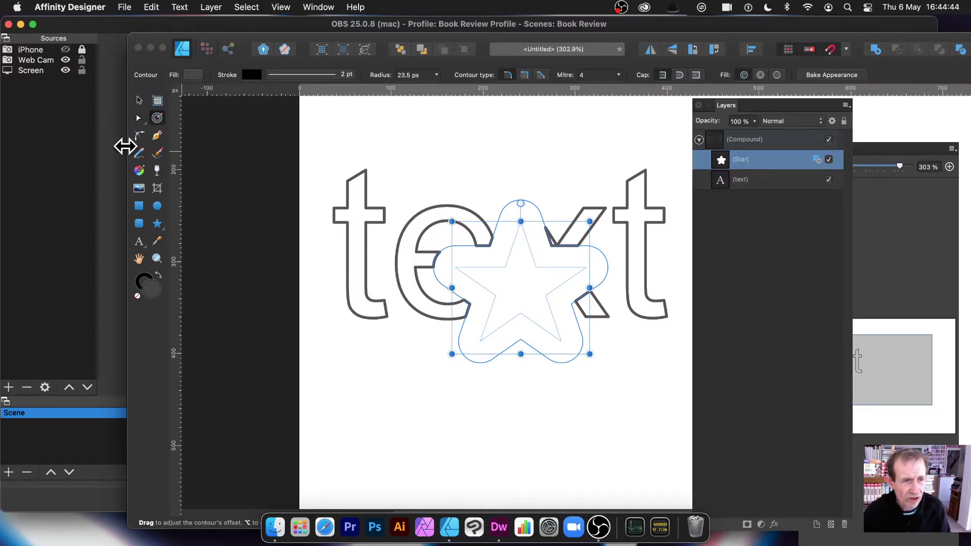
mouse_move(525, 326)
mouse_down()
mouse_move(503, 297)
mouse_move(531, 321)
mouse_move(523, 315)
mouse_up()
key(super+z)
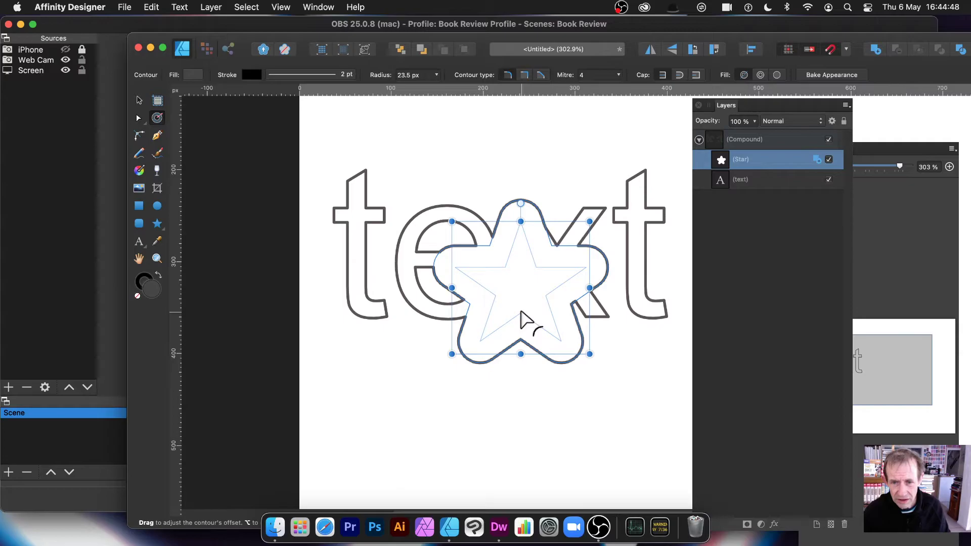
click(744, 185)
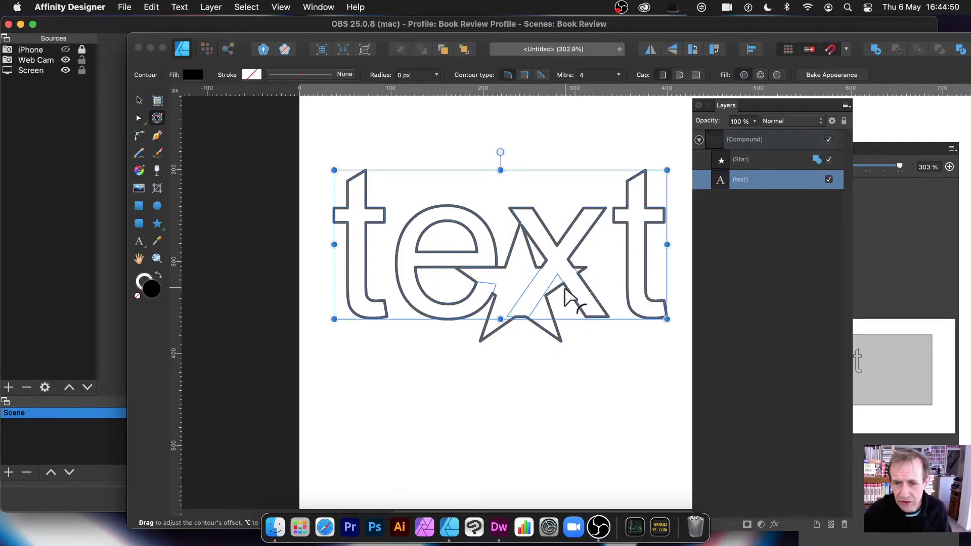
drag(555, 263, 548, 259)
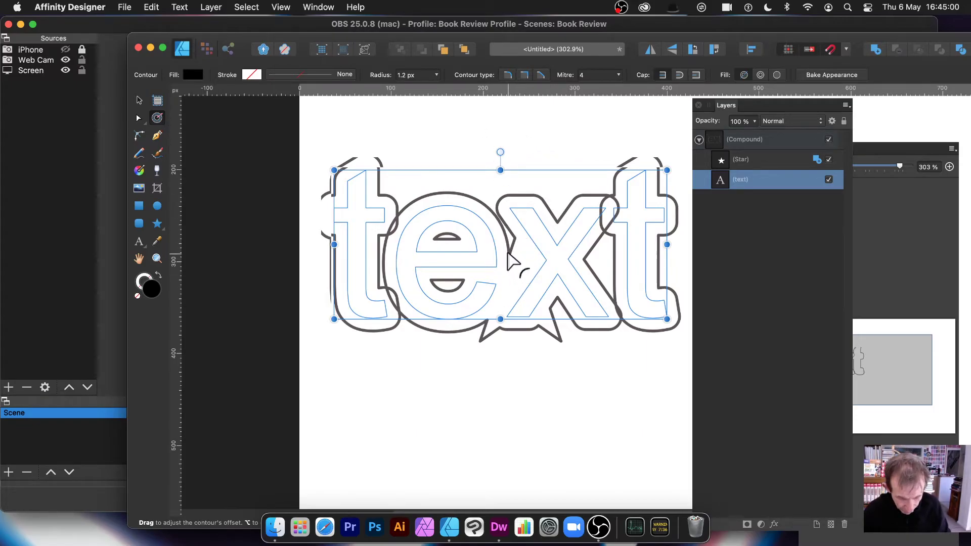
drag(511, 260, 519, 269)
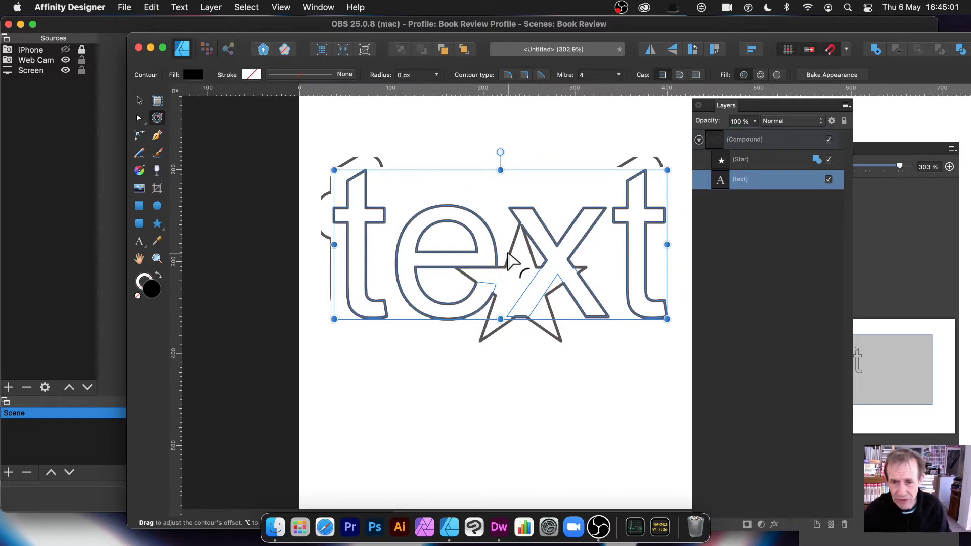
click(750, 160)
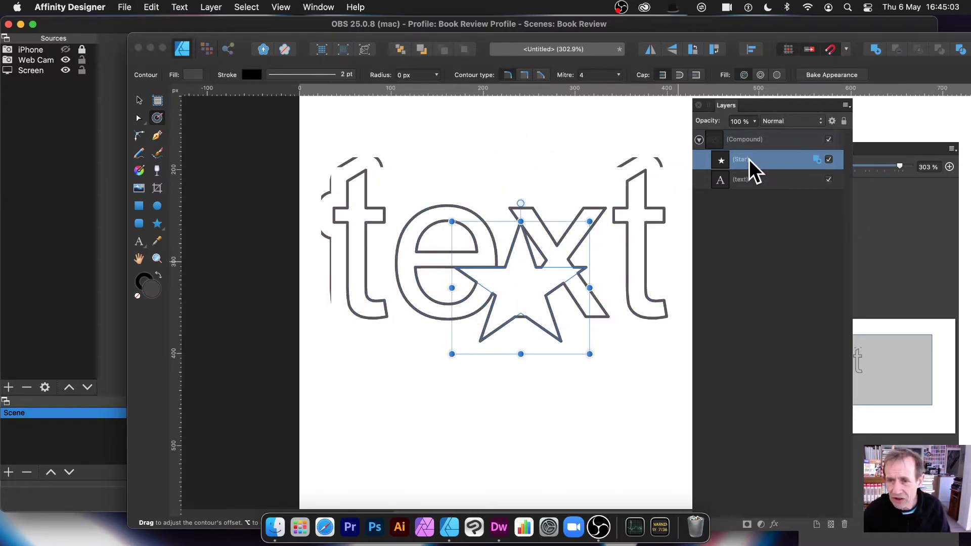
Round the star into a flower with a 56% outer circle and 12 points
click(158, 224)
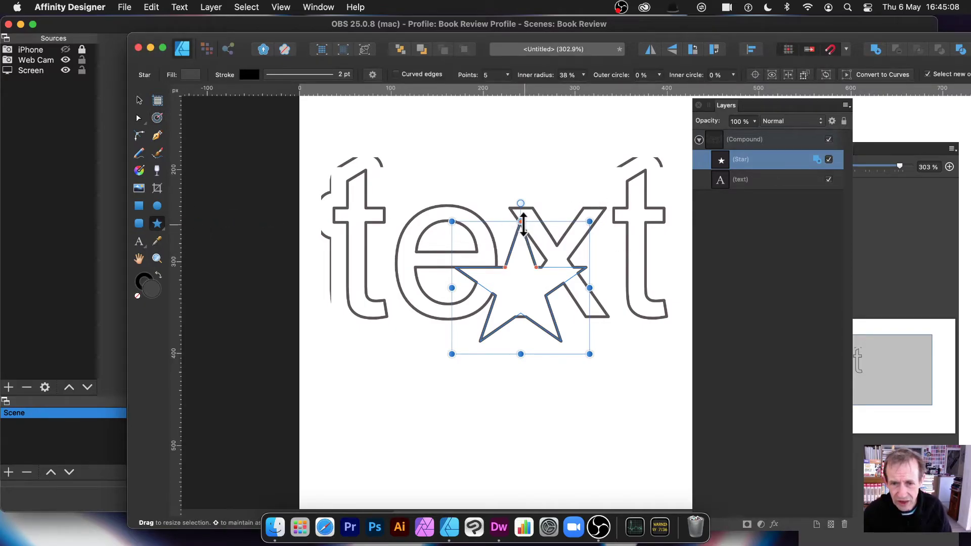
drag(518, 185, 518, 225)
click(507, 75)
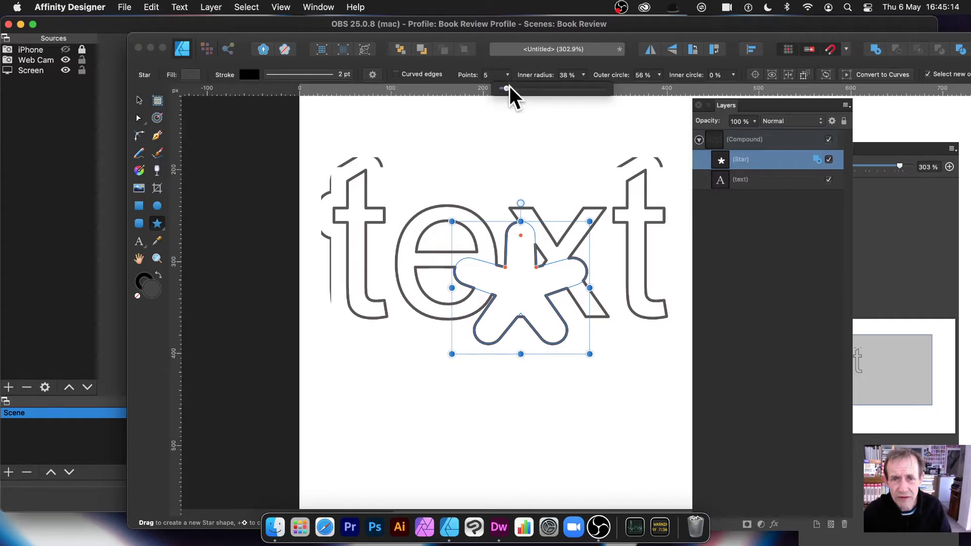
drag(507, 88, 522, 89)
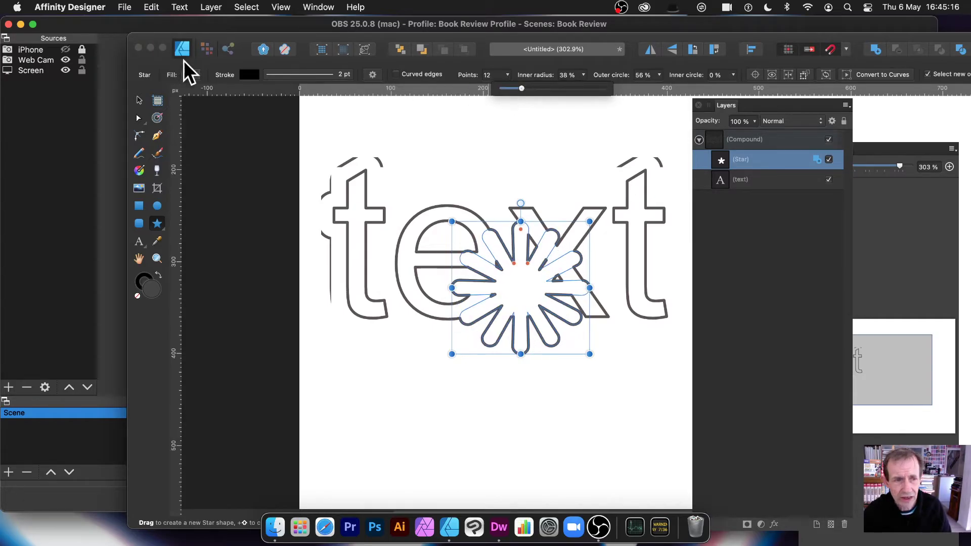
Move the flower-shaped star over the 'te' of the word 'text'
click(139, 100)
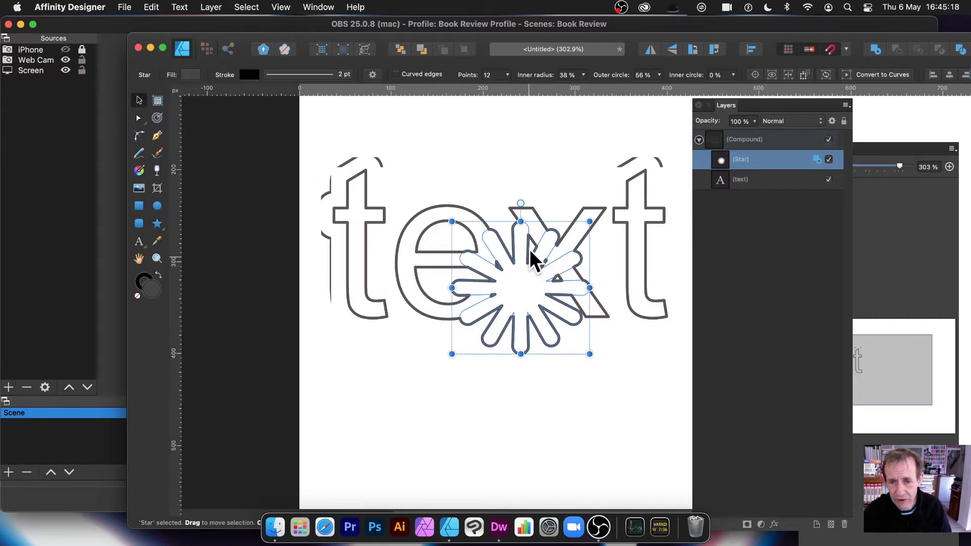
drag(531, 261, 479, 210)
drag(304, 105, 684, 327)
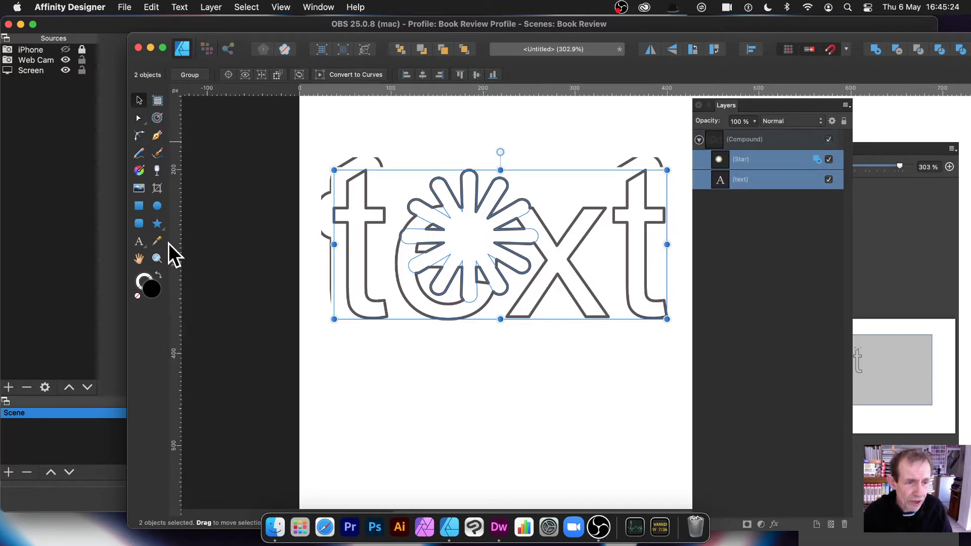
click(157, 224)
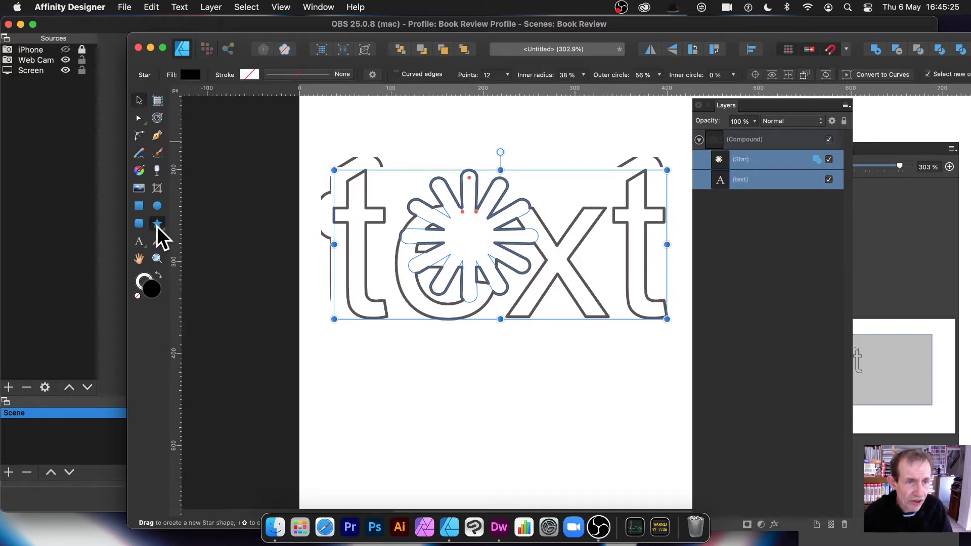
Give the whole star-and-text compound a solid black fill
click(752, 144)
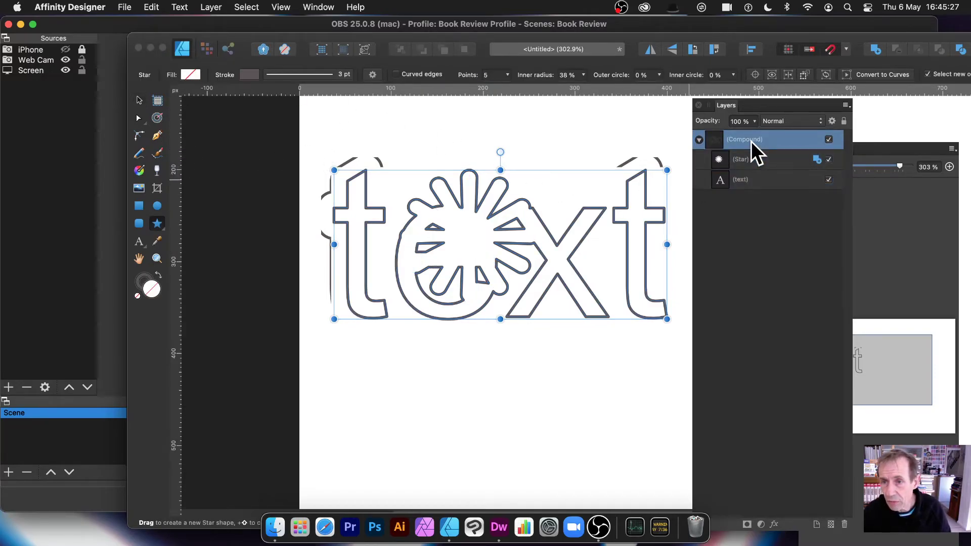
click(190, 75)
drag(264, 172, 233, 122)
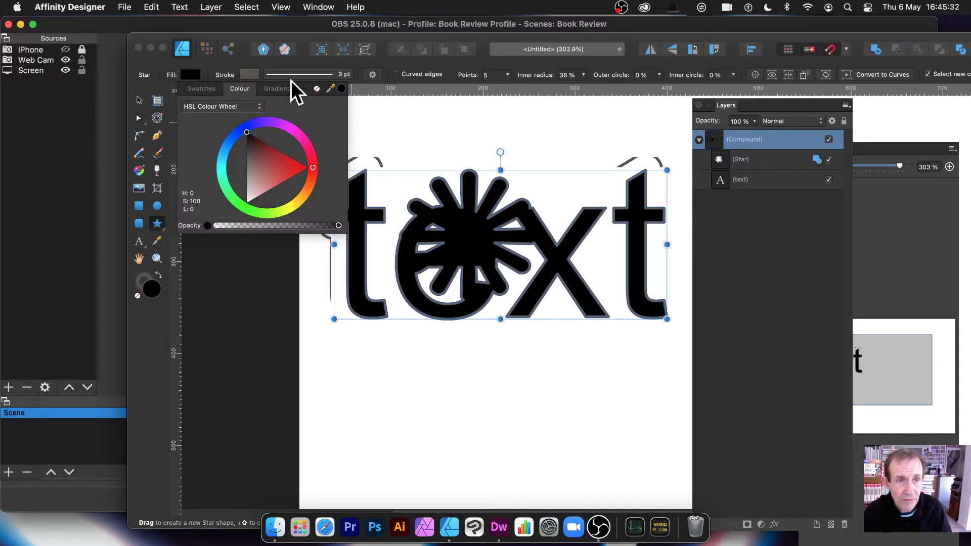
Remove the compound's outline with a 0 pt width and style None
click(344, 75)
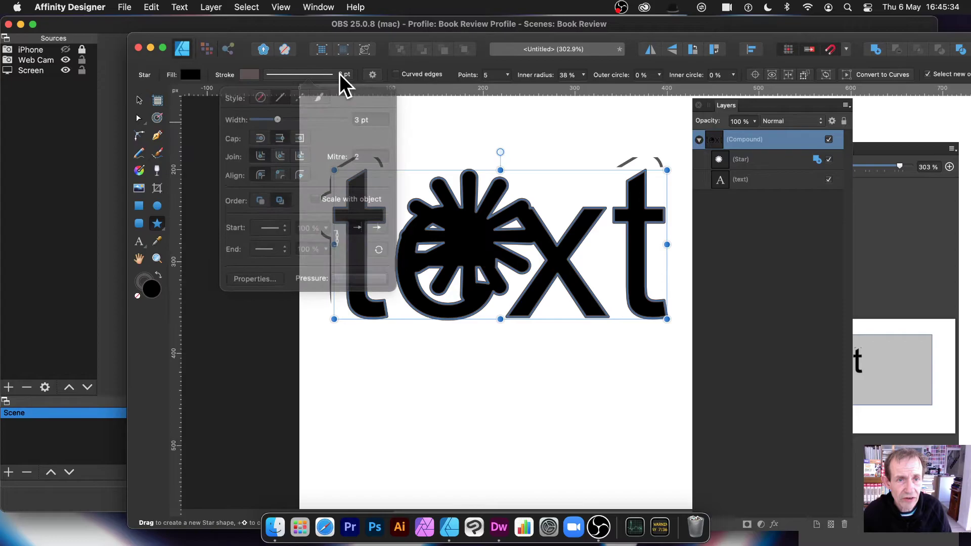
drag(275, 113, 235, 107)
click(268, 94)
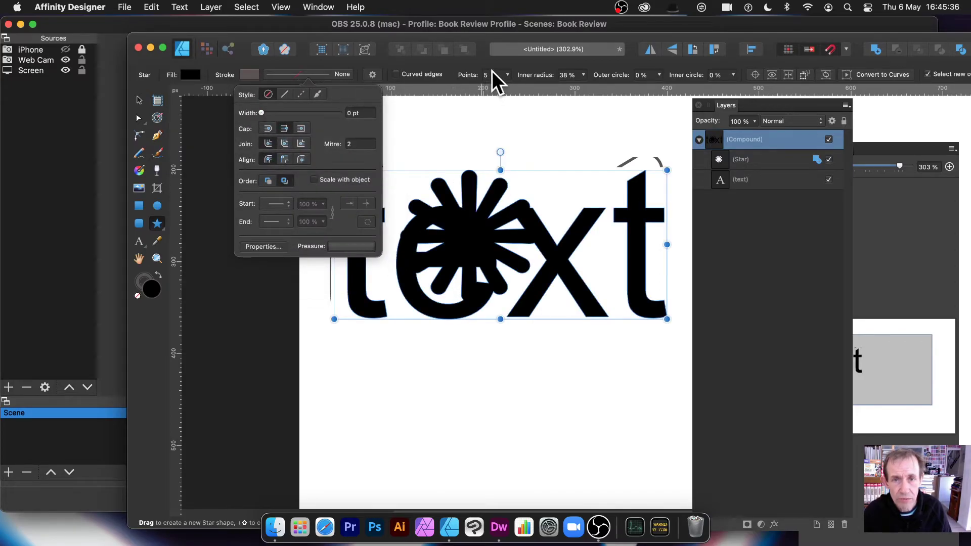
click(740, 159)
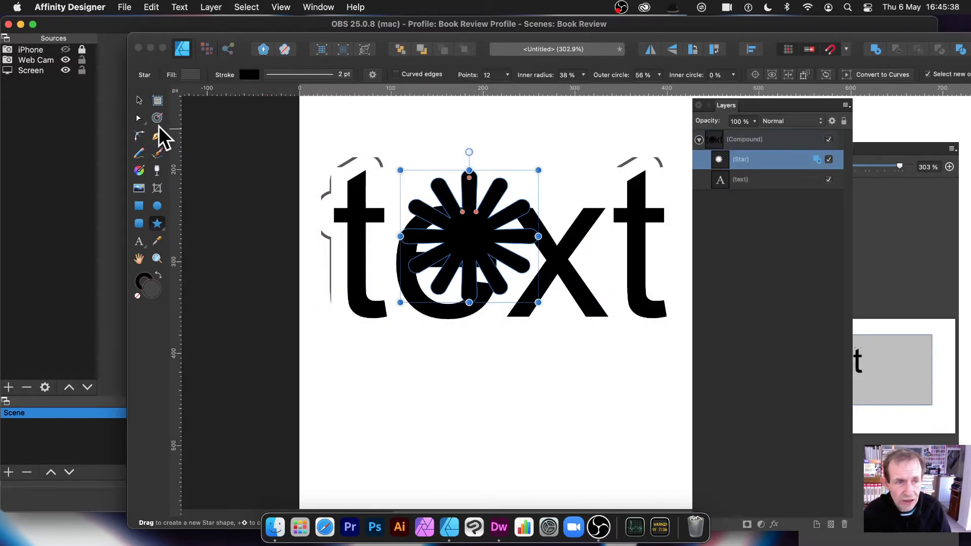
Move the star lower over the 'ex' letters and scale the word text down to about half size
click(139, 101)
drag(494, 217, 544, 276)
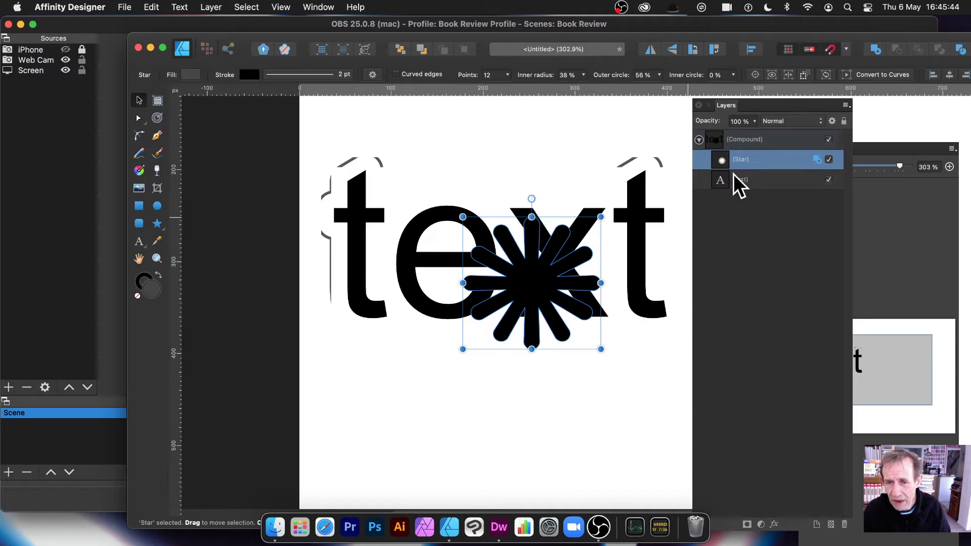
click(749, 179)
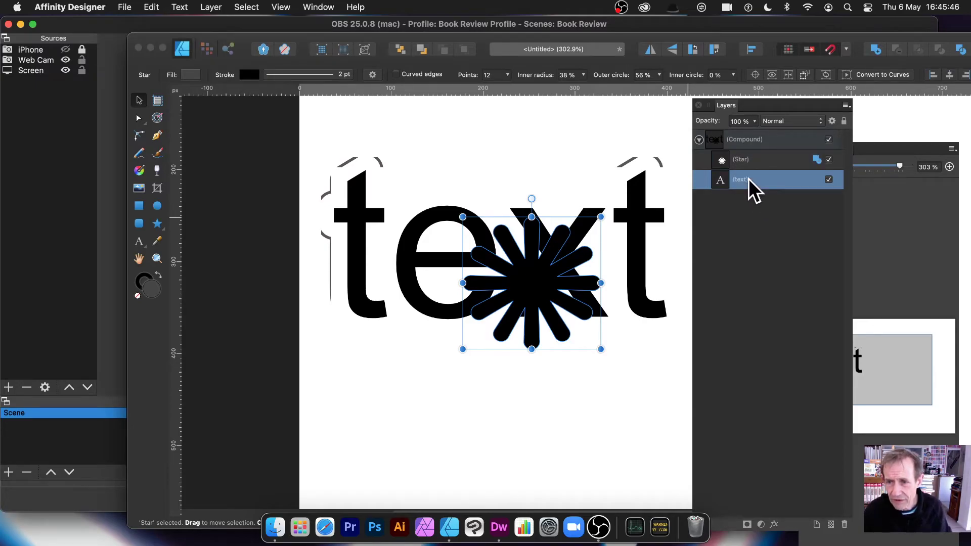
drag(667, 171, 589, 231)
Set the star's boolean mode to Subtract and position it over 'te' to cut the gap
click(743, 160)
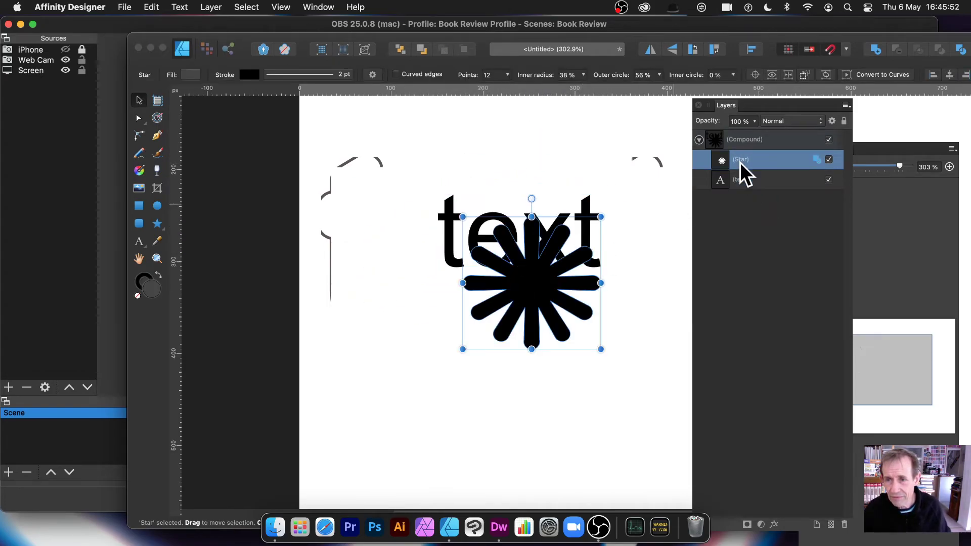
click(816, 160)
click(824, 188)
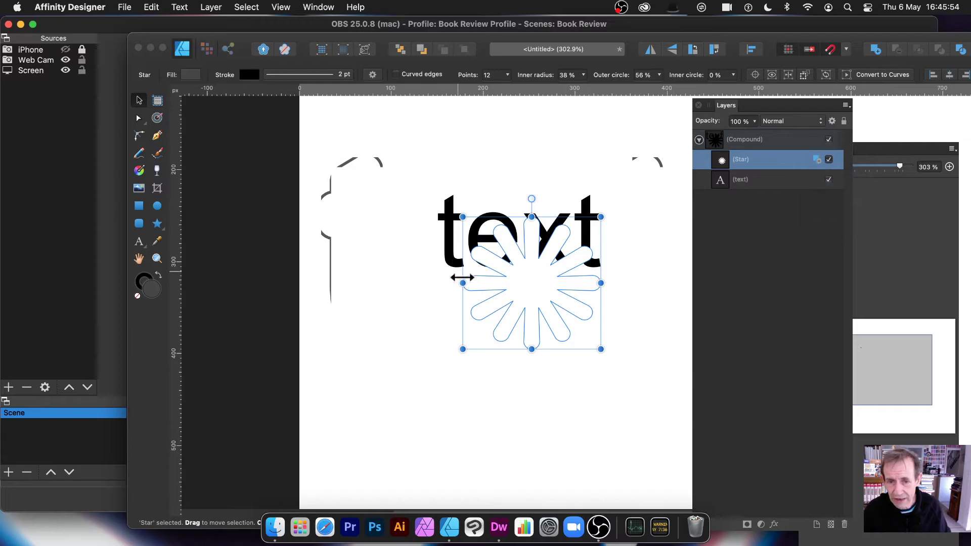
drag(515, 301, 472, 289)
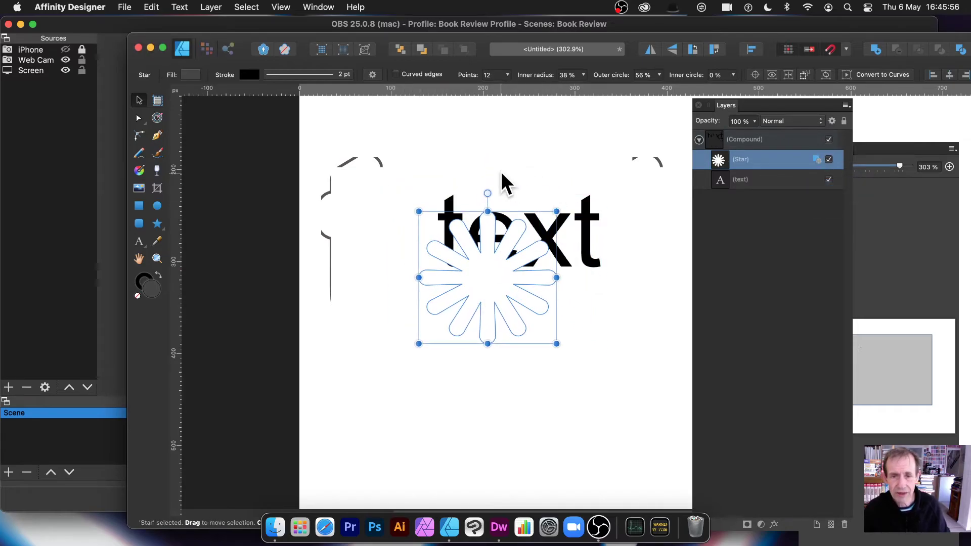
click(505, 183)
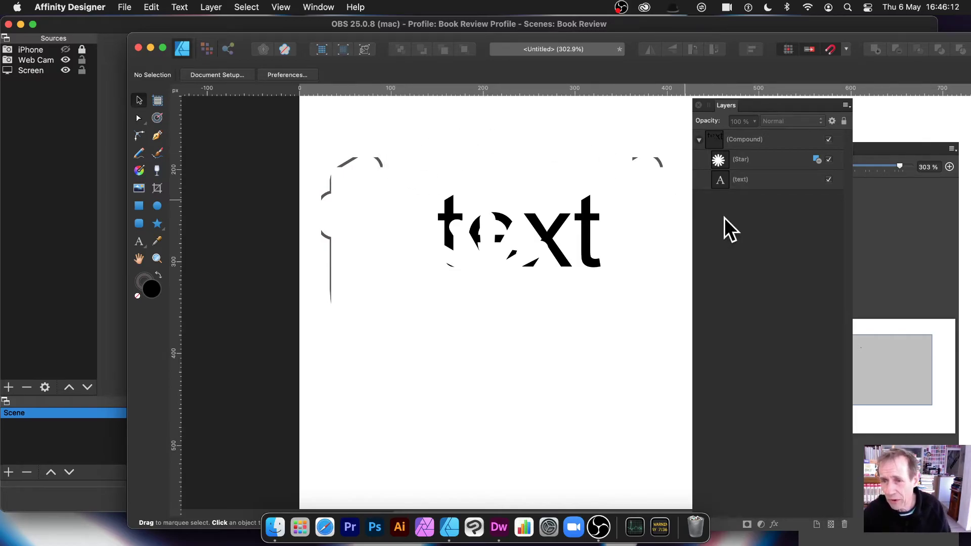
Shrink the star to about 102 by 95 px over the 't', then delete it
click(744, 181)
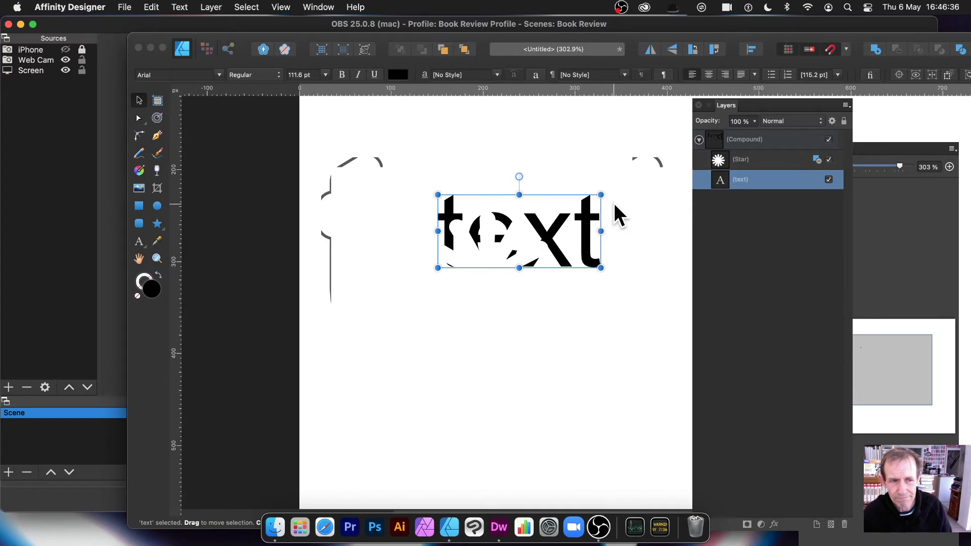
click(756, 161)
drag(546, 282, 613, 308)
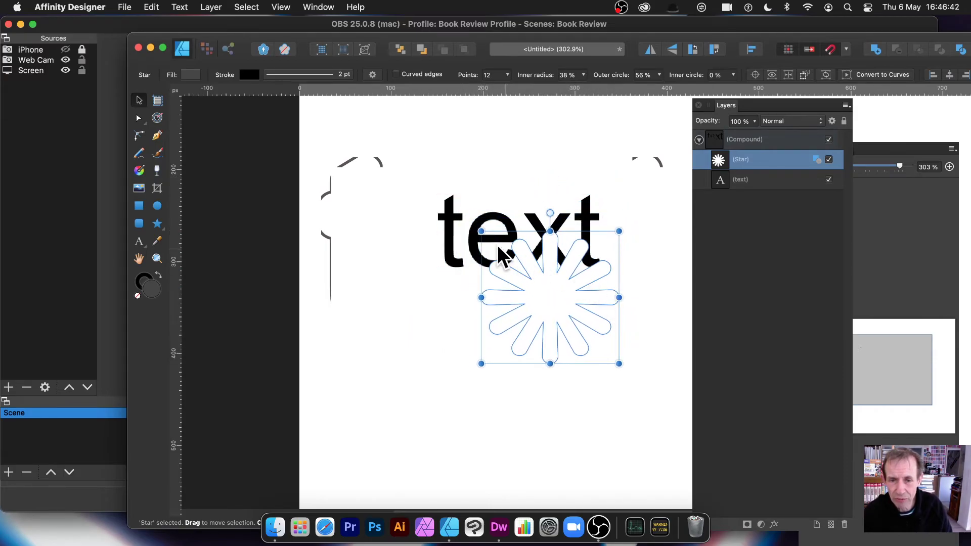
drag(481, 231, 525, 276)
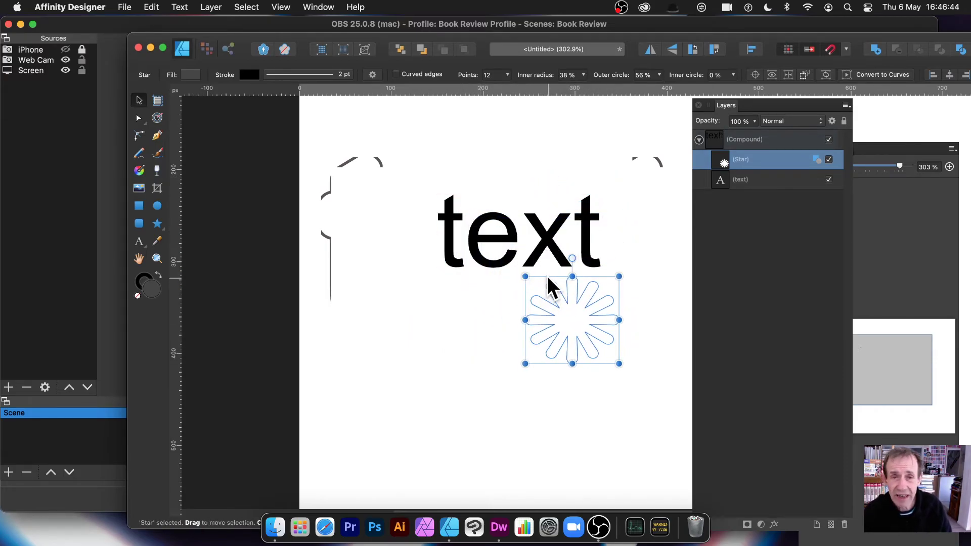
drag(596, 306, 518, 212)
key(Delete)
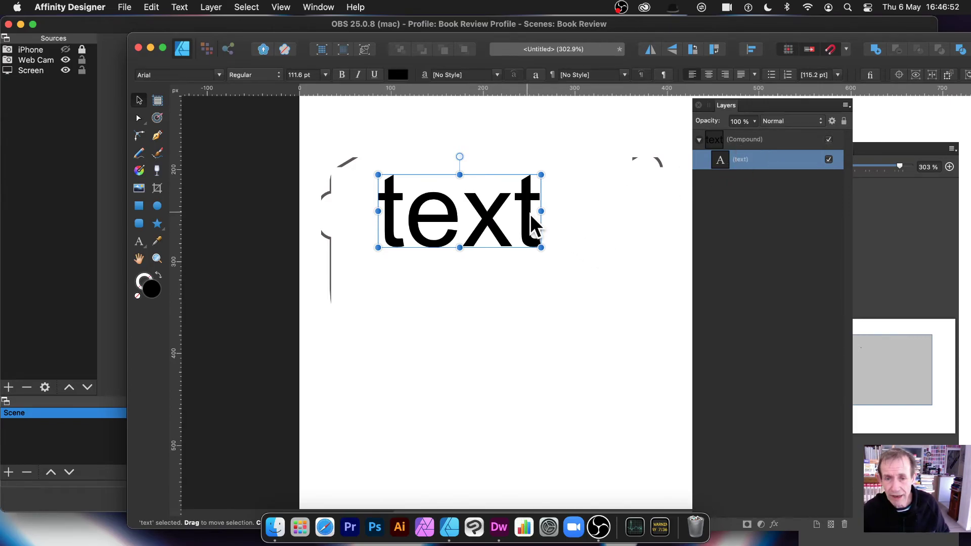
Alt-drag three staggered copies of 'text' down-right, then select the whole compound
drag(528, 212, 621, 308)
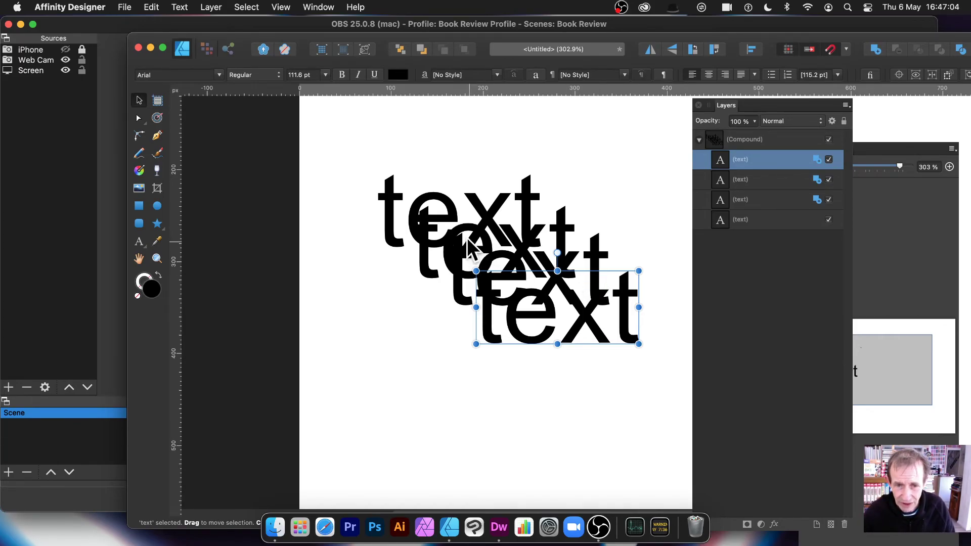
drag(339, 127, 657, 404)
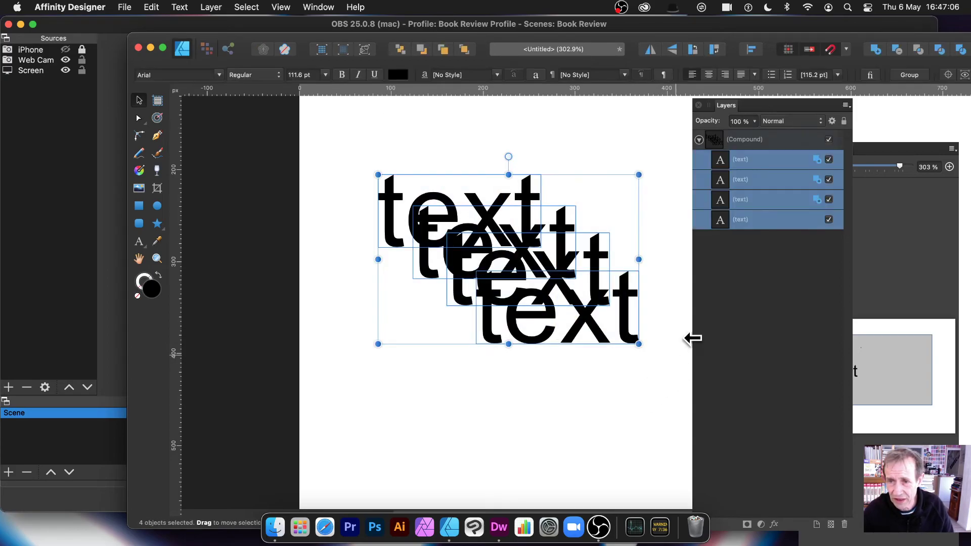
click(743, 143)
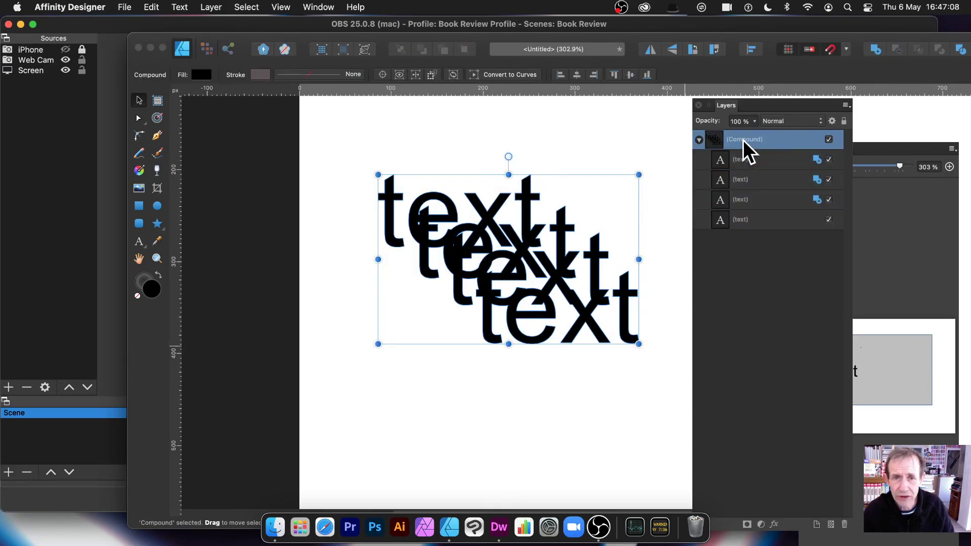
Convert the compound to curves and zoom to about 575% on the overlapping letters' nodes
click(517, 77)
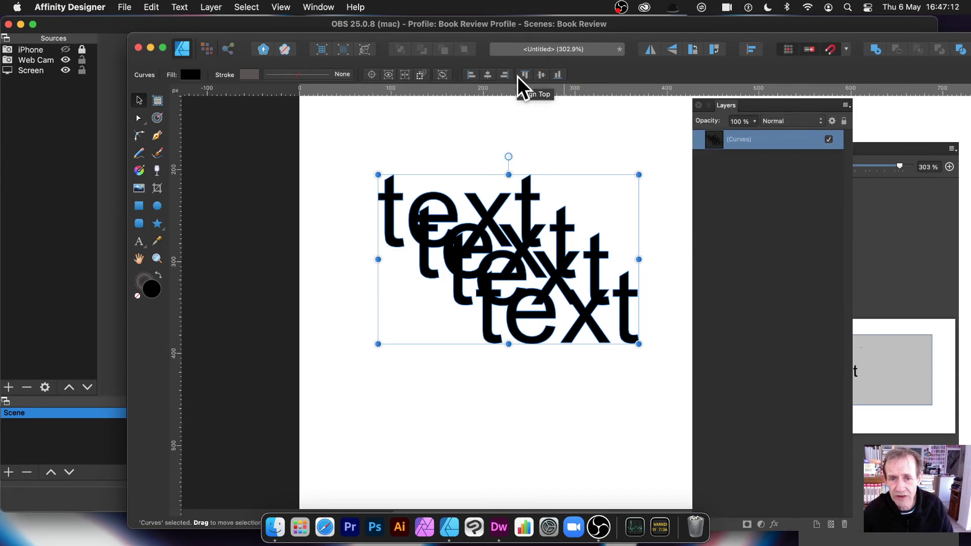
click(138, 120)
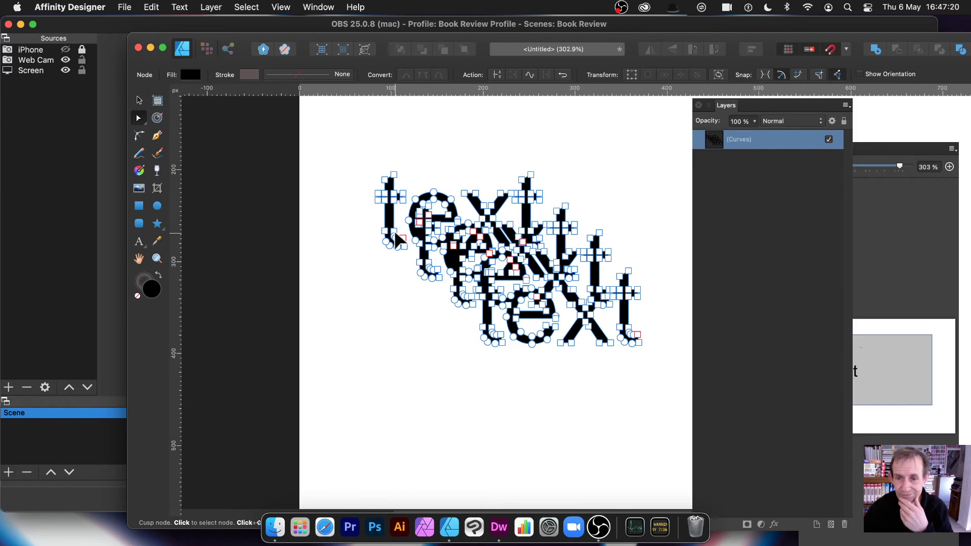
click(157, 259)
drag(439, 256, 561, 328)
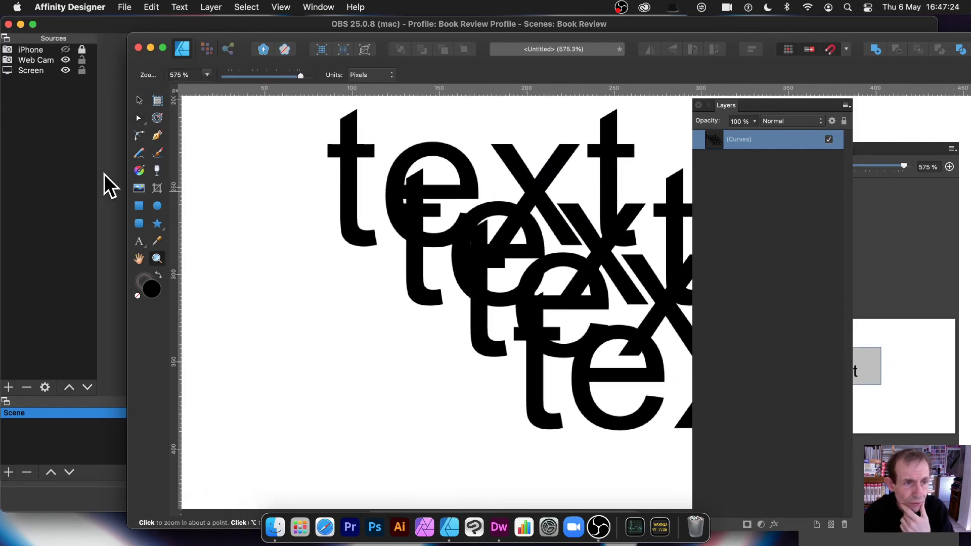
click(138, 118)
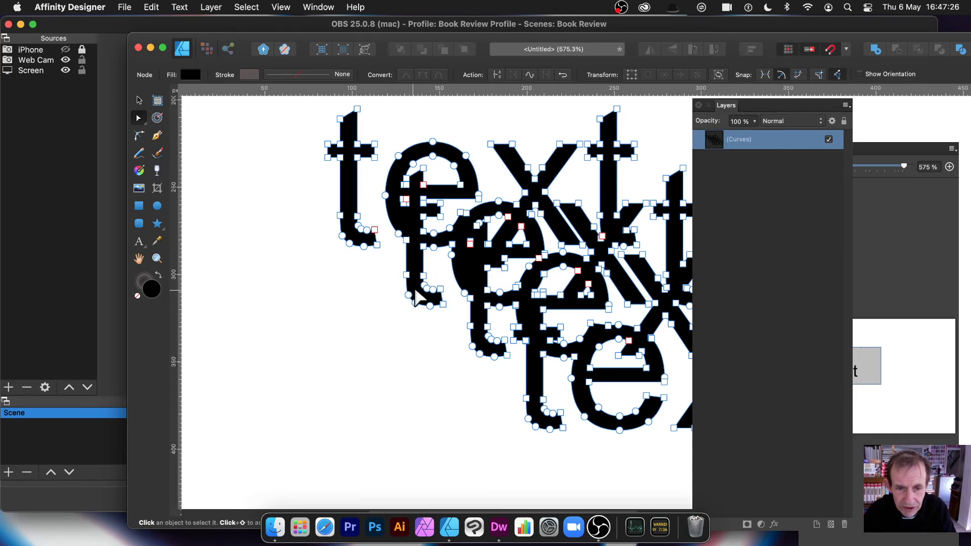